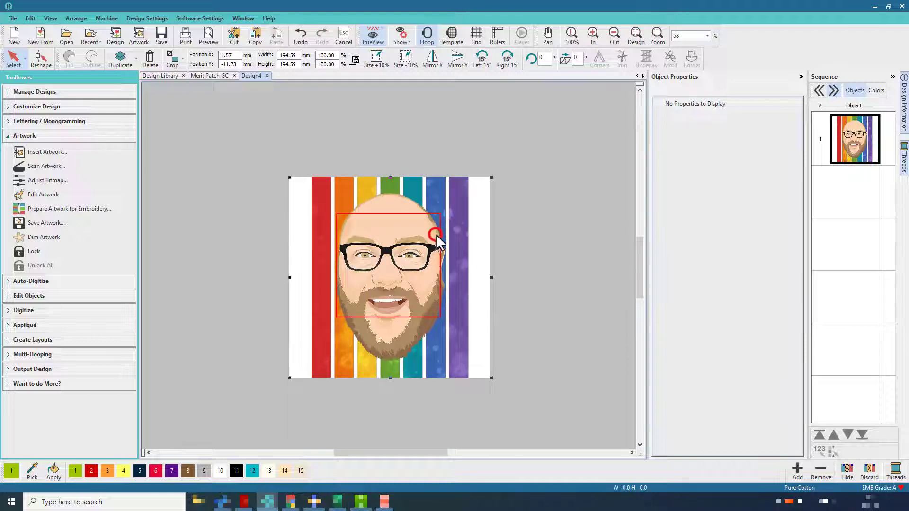
Step: Move the face artwork about 15 mm to the right in the hoop
{"action": "left_click", "coordinate": [436, 234]}
{"action": "left_click_drag", "start_coordinate": [419, 231], "coordinate": [435, 231]}
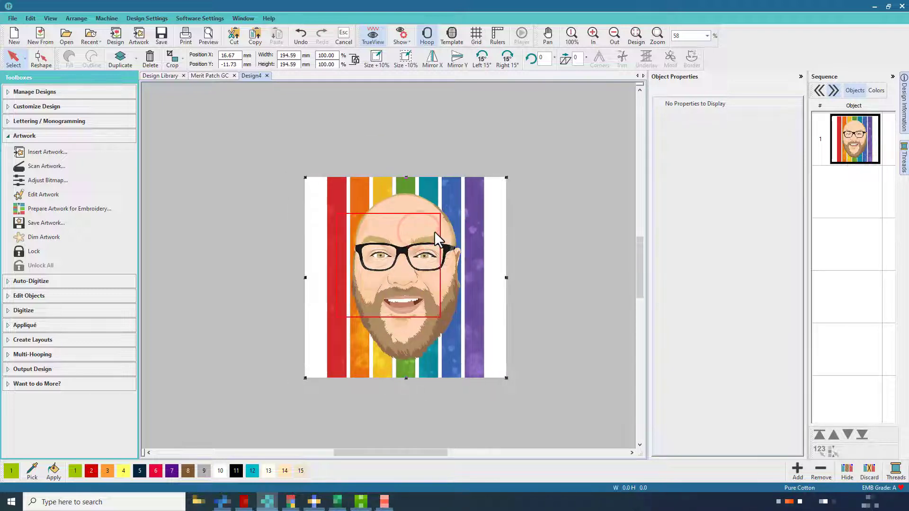
Step: Begin a Digitize Blocks shape with a Satin fill, placing point pairs across the glasses frame from the outer hinge down its upper side
{"action": "left_click", "coordinate": [657, 36]}
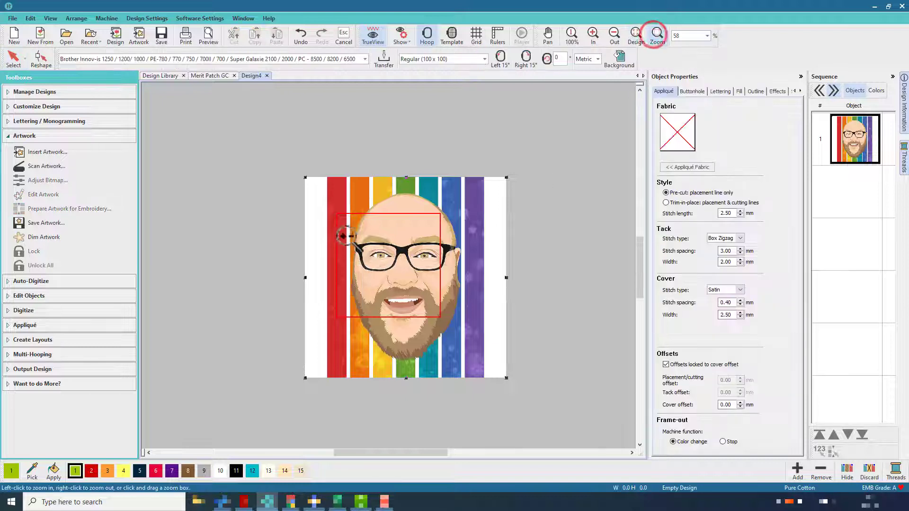
{"action": "left_click_drag", "start_coordinate": [343, 234], "coordinate": [407, 278]}
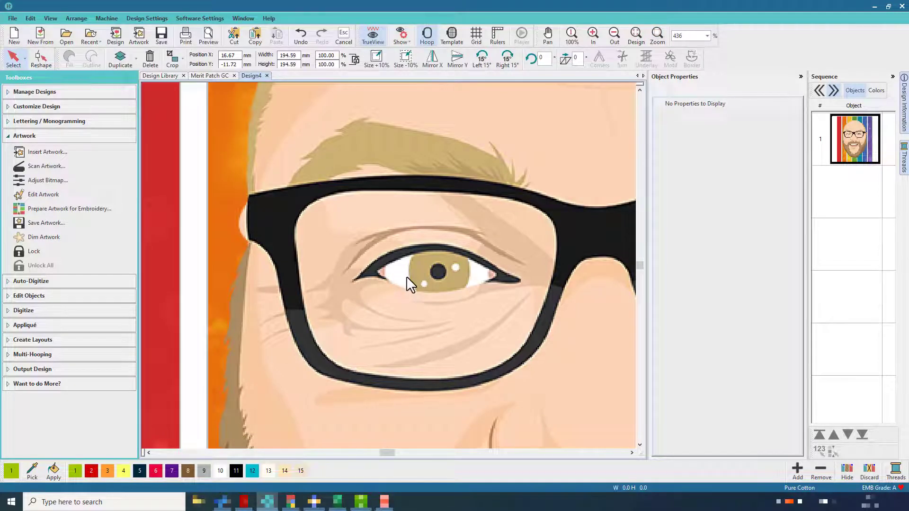
{"action": "left_click", "coordinate": [39, 311]}
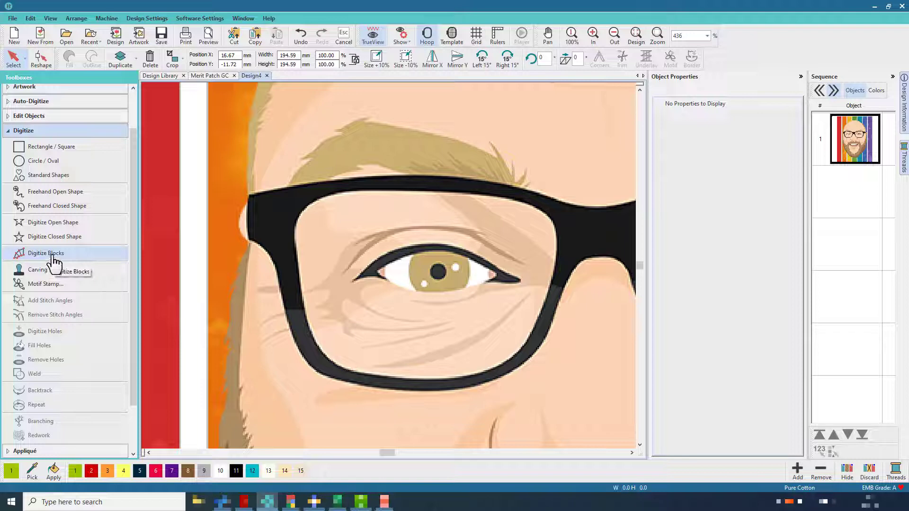
{"action": "left_click", "coordinate": [54, 258]}
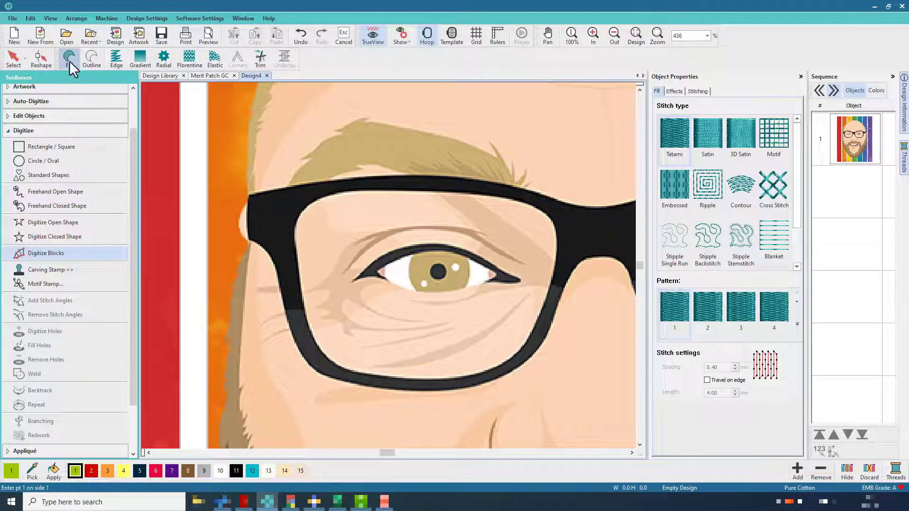
{"action": "left_click", "coordinate": [709, 137]}
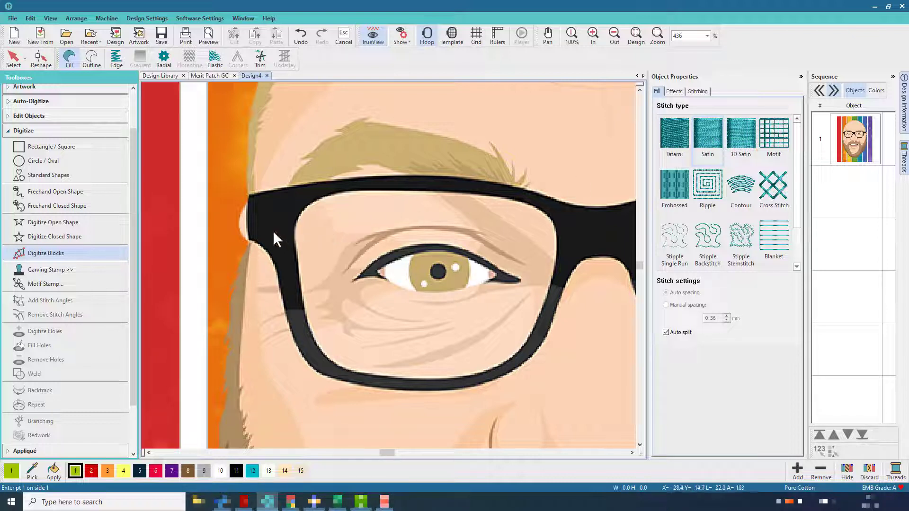
{"action": "left_click", "coordinate": [248, 238]}
{"action": "left_click", "coordinate": [293, 236]}
{"action": "left_click", "coordinate": [267, 251]}
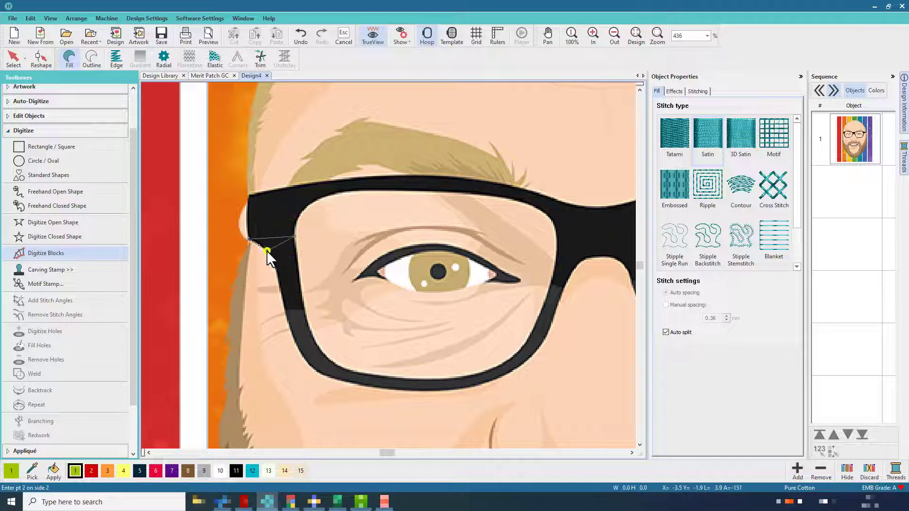
{"action": "left_click", "coordinate": [295, 248]}
{"action": "left_click", "coordinate": [277, 271]}
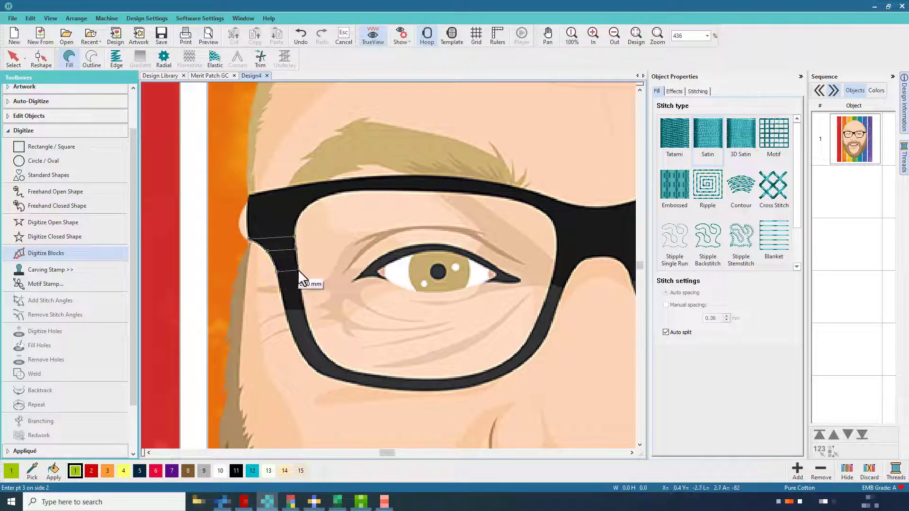
{"action": "left_click", "coordinate": [297, 269]}
Step: Continue the block's point pairs down the outer side of the lens frame and around its lower outer corner
{"action": "left_click", "coordinate": [281, 295]}
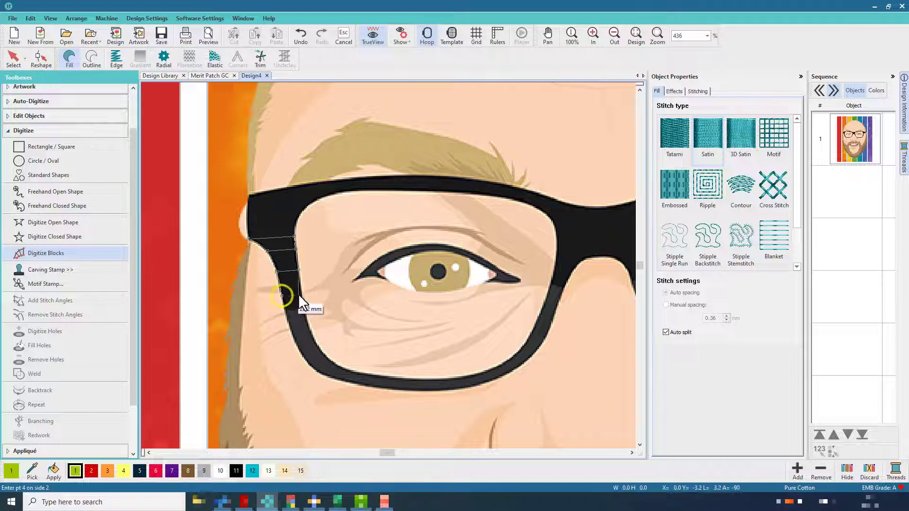
{"action": "left_click", "coordinate": [301, 294]}
{"action": "left_click", "coordinate": [288, 324]}
{"action": "left_click", "coordinate": [306, 320]}
{"action": "left_click", "coordinate": [300, 352]}
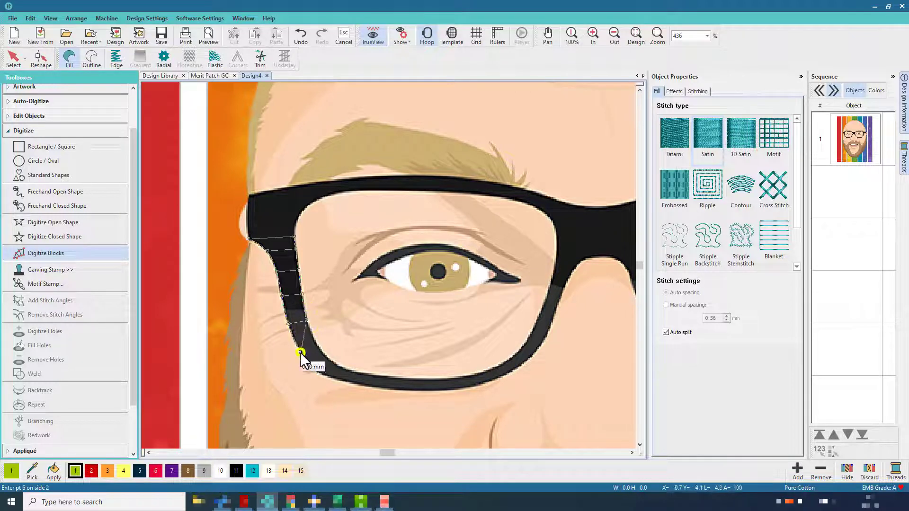
{"action": "left_click", "coordinate": [316, 343]}
{"action": "left_click", "coordinate": [317, 373]}
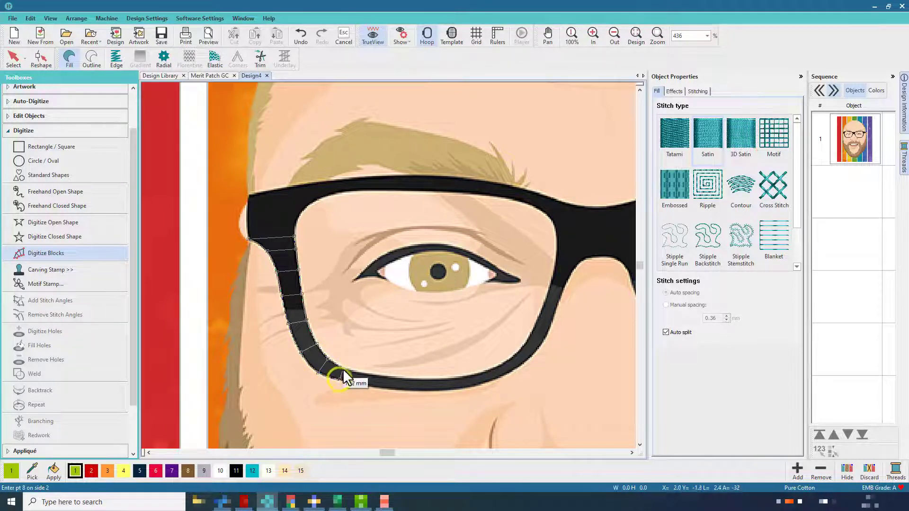
{"action": "left_click", "coordinate": [342, 368]}
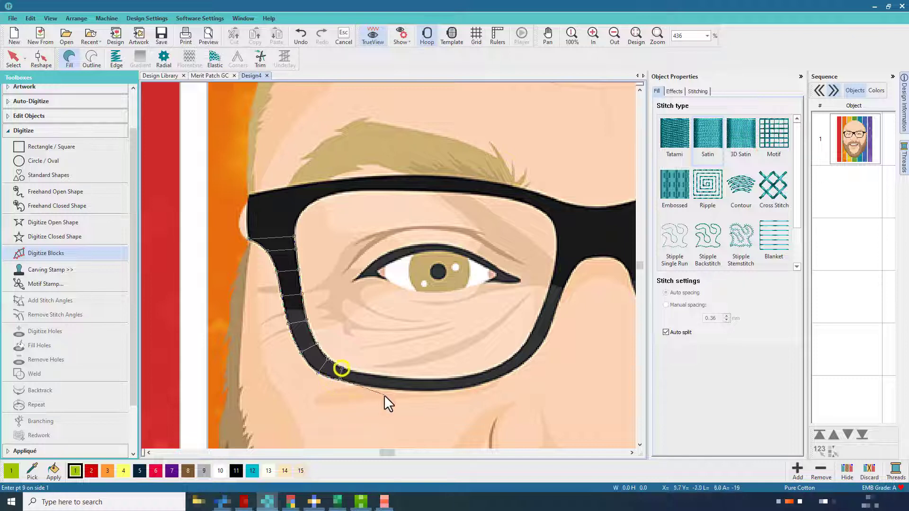
Step: Place point pairs along the bottom rim of the lens frame up to the lower inner corner
{"action": "left_click", "coordinate": [362, 384]}
{"action": "left_click", "coordinate": [363, 374]}
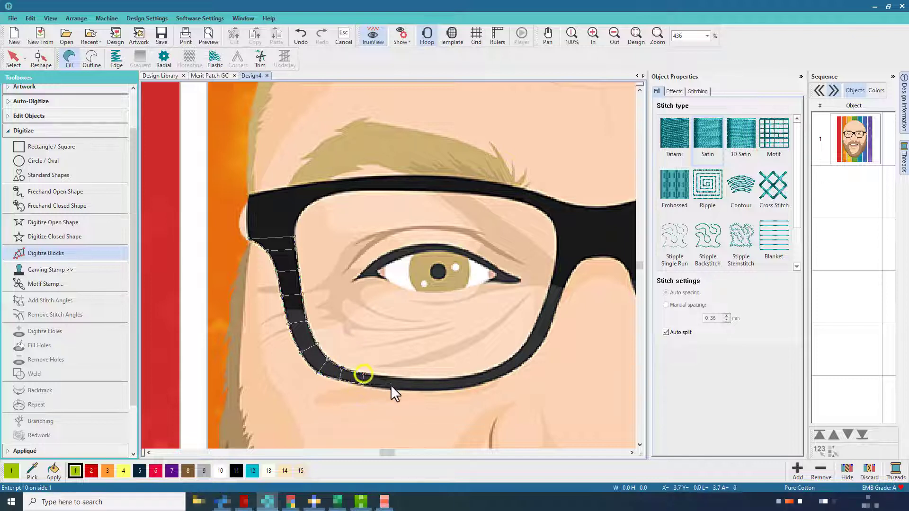
{"action": "left_click", "coordinate": [397, 389]}
{"action": "left_click", "coordinate": [399, 379]}
{"action": "left_click", "coordinate": [448, 389]}
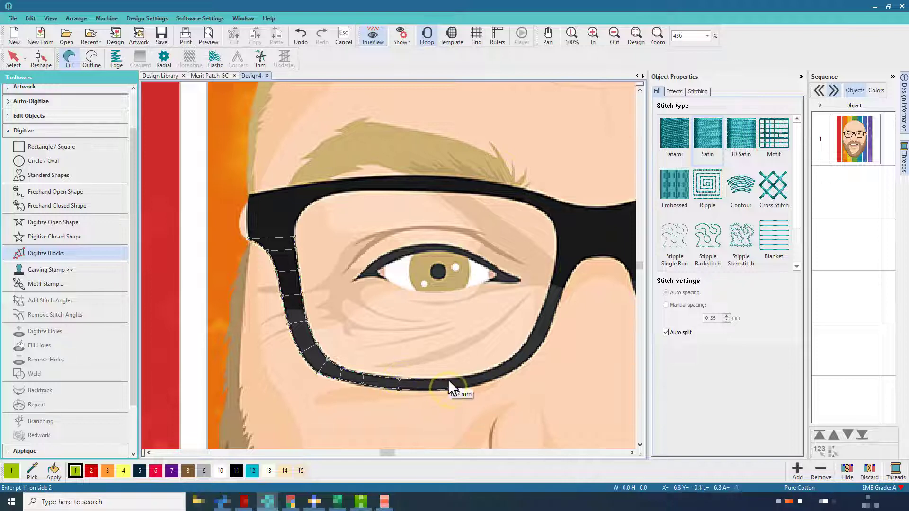
{"action": "left_click", "coordinate": [446, 379]}
{"action": "left_click", "coordinate": [478, 378]}
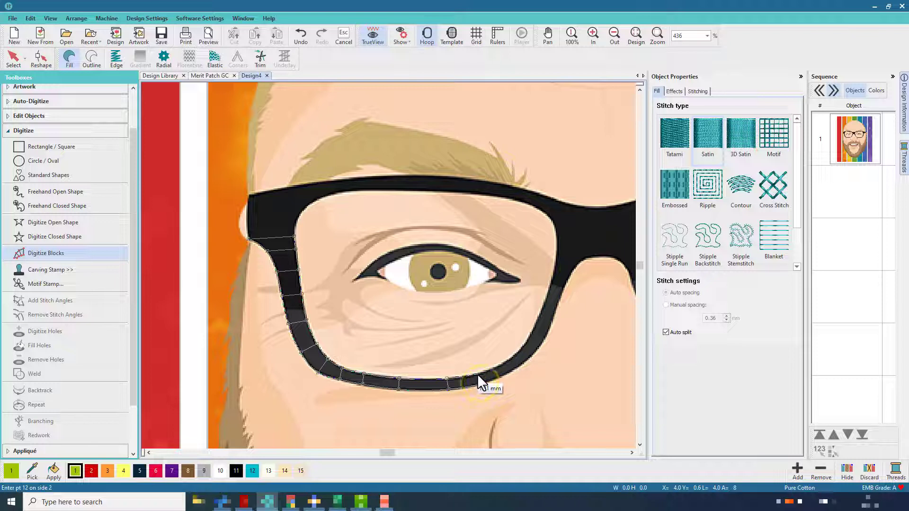
{"action": "left_click", "coordinate": [505, 369]}
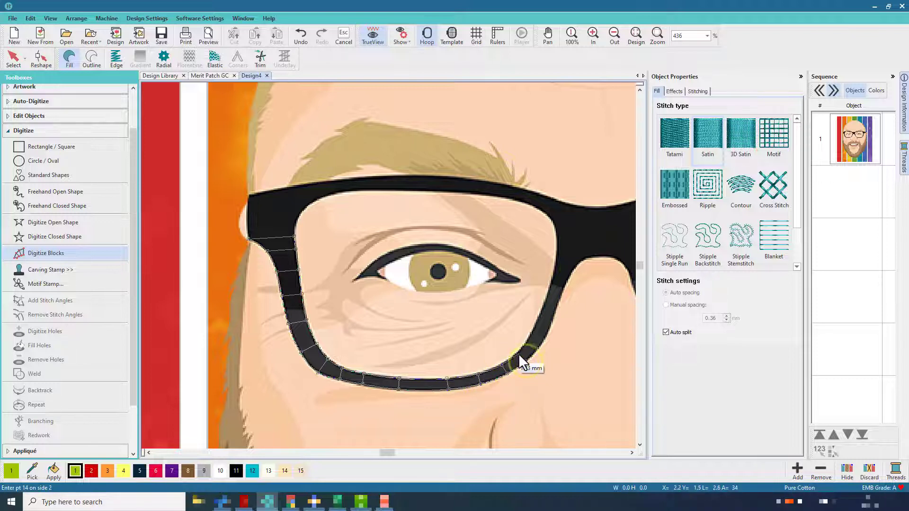
Step: Carry the point pairs around the lower inner corner and up the nose side of the lens frame
{"action": "left_click", "coordinate": [519, 352]}
{"action": "left_click", "coordinate": [544, 340]}
{"action": "left_click", "coordinate": [531, 332]}
{"action": "left_click", "coordinate": [564, 288]}
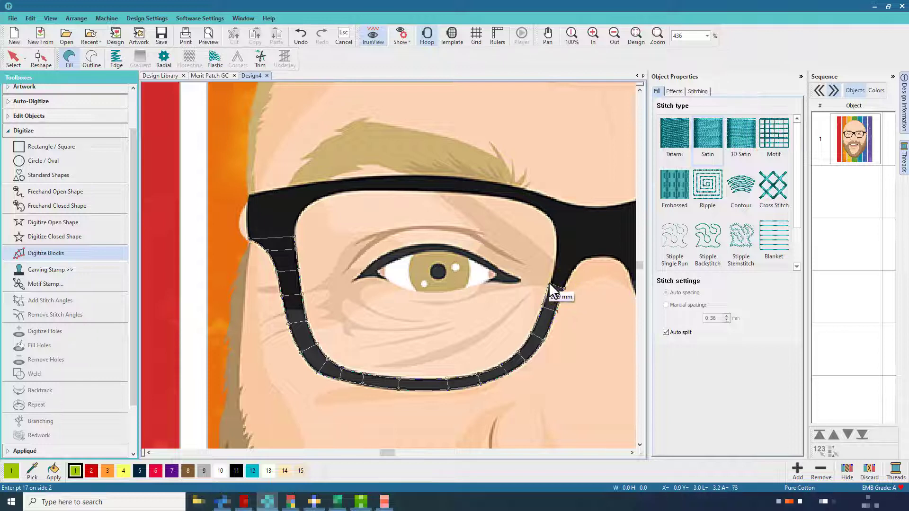
{"action": "left_click", "coordinate": [549, 282]}
{"action": "left_click", "coordinate": [556, 261]}
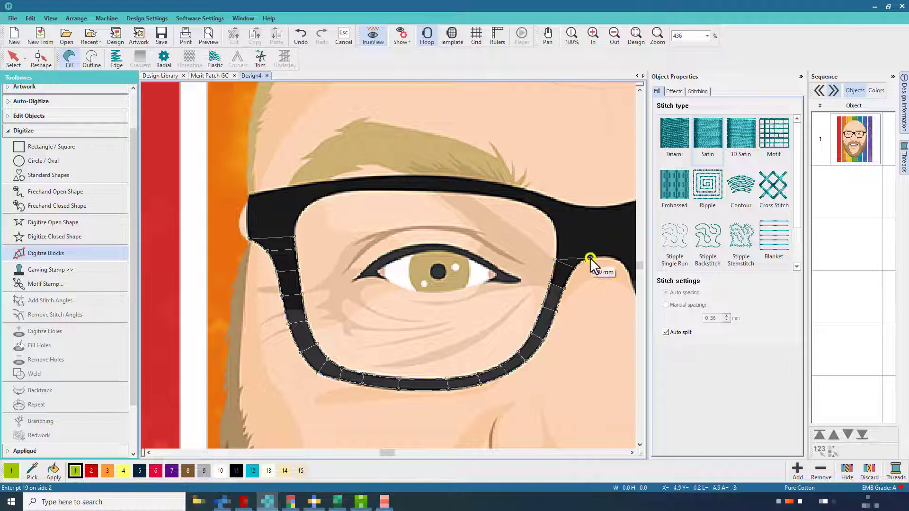
Step: Fan the point pairs around the upper inner corner, extending the outer points onto the start of the nose bridge
{"action": "left_click", "coordinate": [556, 237]}
{"action": "left_click", "coordinate": [601, 256]}
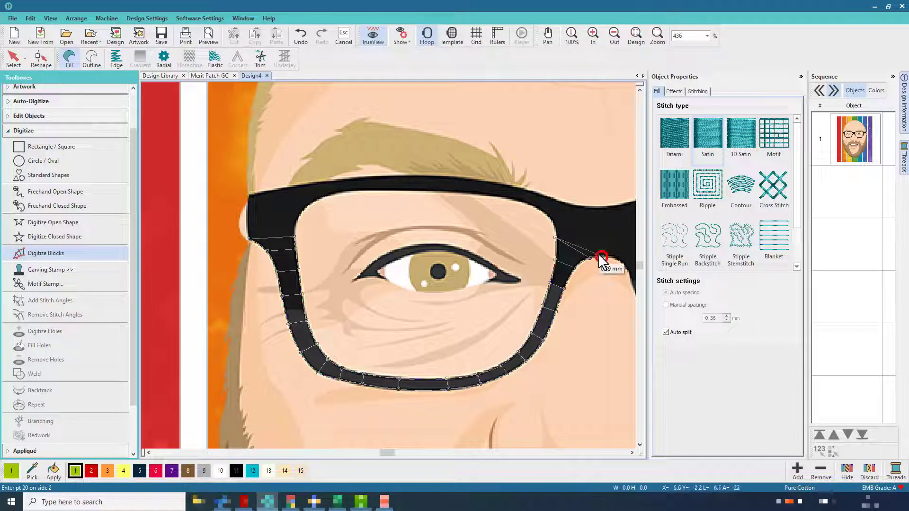
{"action": "left_click", "coordinate": [553, 222]}
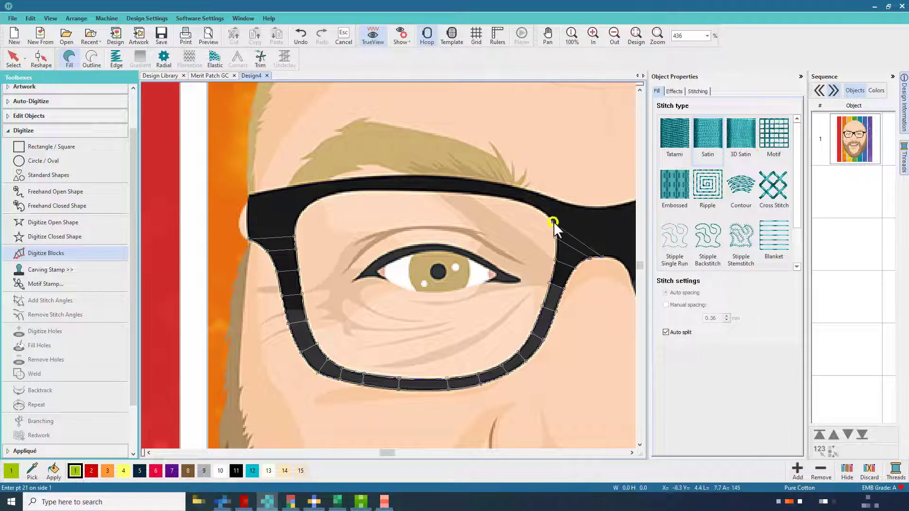
{"action": "left_click", "coordinate": [595, 207]}
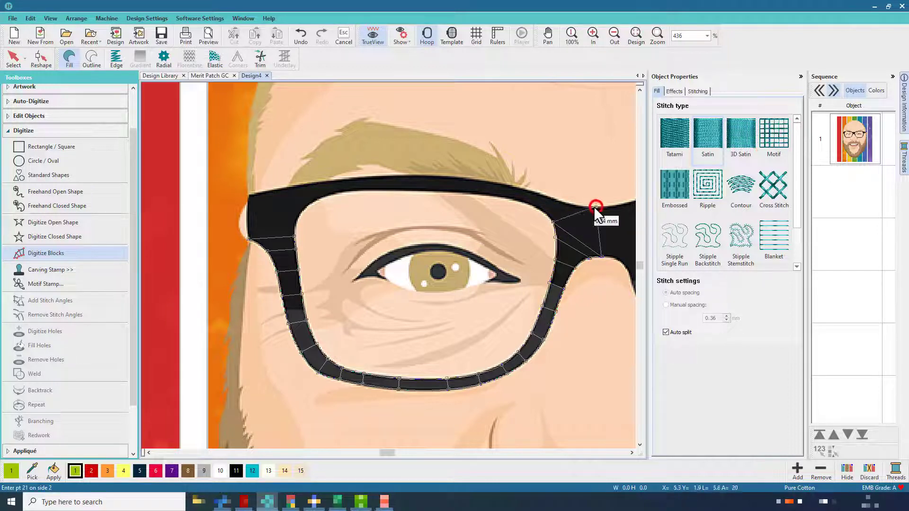
{"action": "left_click", "coordinate": [548, 216]}
{"action": "left_click", "coordinate": [543, 212]}
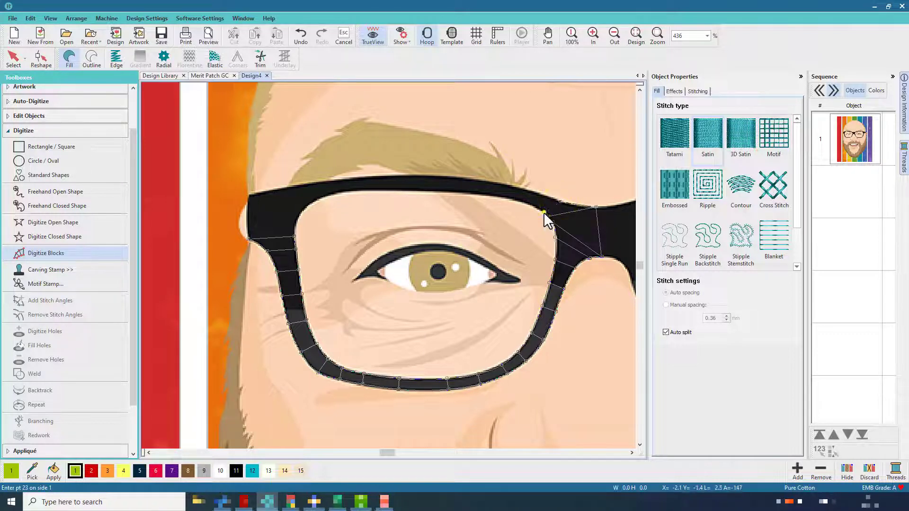
Step: Place point pairs along the top rim of the lens frame toward the outer corner
{"action": "left_click", "coordinate": [534, 191]}
{"action": "left_click", "coordinate": [527, 205]}
{"action": "left_click", "coordinate": [497, 184]}
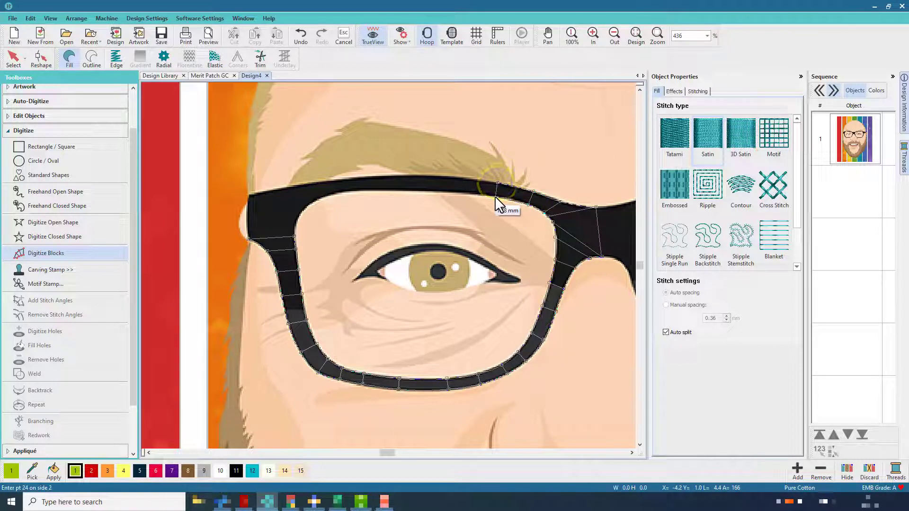
{"action": "left_click", "coordinate": [457, 192]}
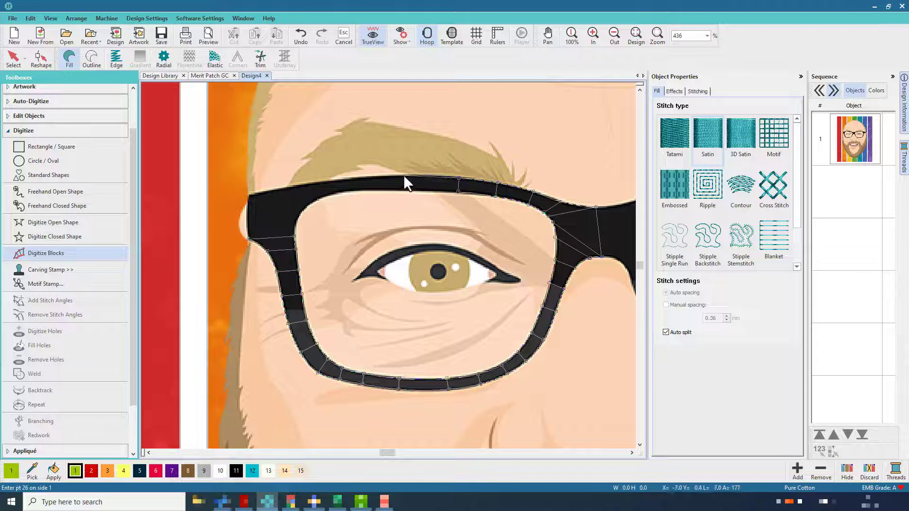
{"action": "left_click", "coordinate": [404, 175]}
{"action": "left_click", "coordinate": [402, 191]}
{"action": "left_click", "coordinate": [350, 178]}
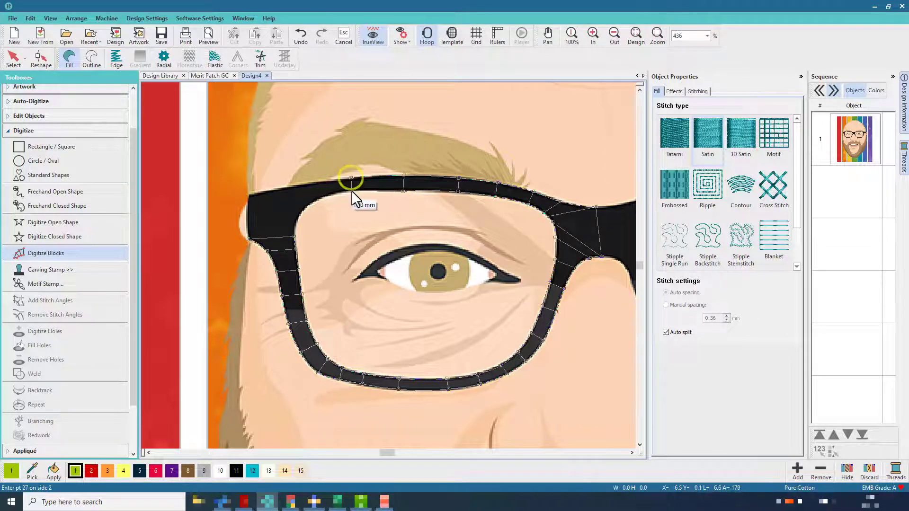
{"action": "left_click", "coordinate": [352, 191]}
Step: Fan the point pairs around the upper outer corner back to the start and finish the satin lens frame, about 45 by 28 mm
{"action": "left_click", "coordinate": [300, 183]}
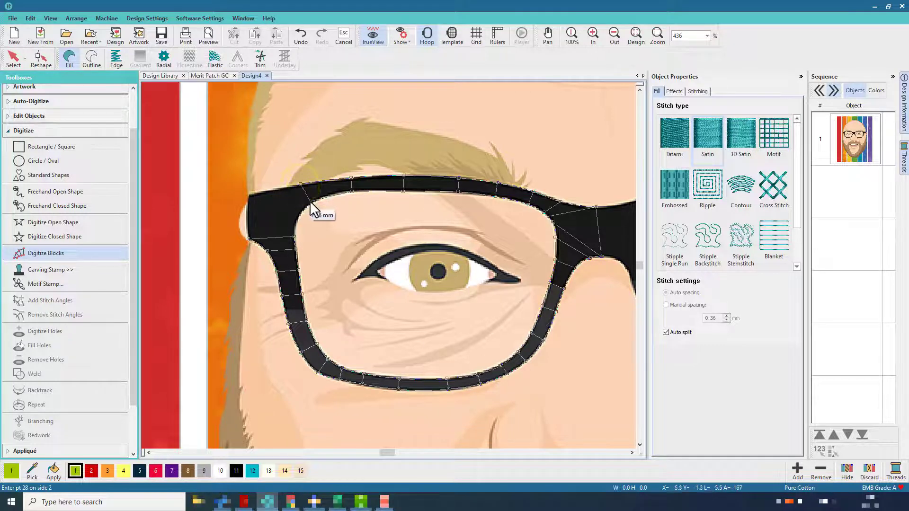
{"action": "left_click", "coordinate": [311, 201]}
{"action": "left_click", "coordinate": [273, 191]}
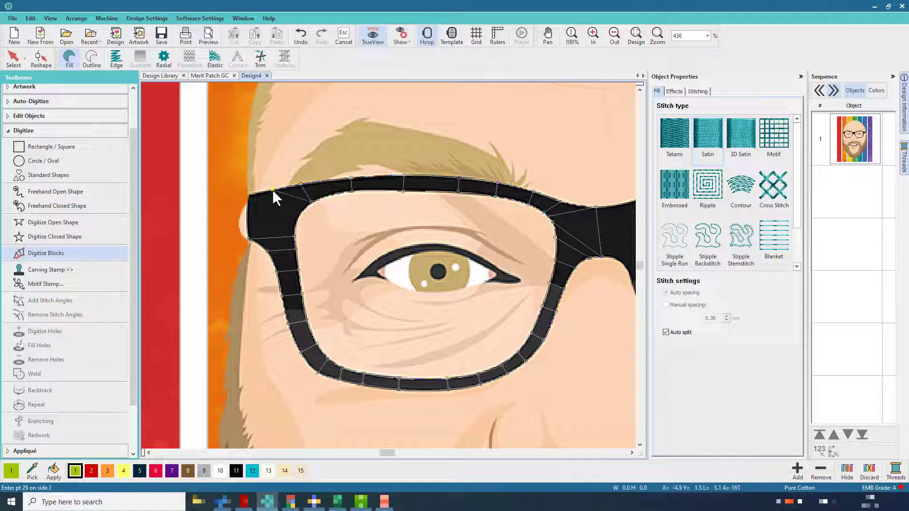
{"action": "left_click", "coordinate": [299, 214]}
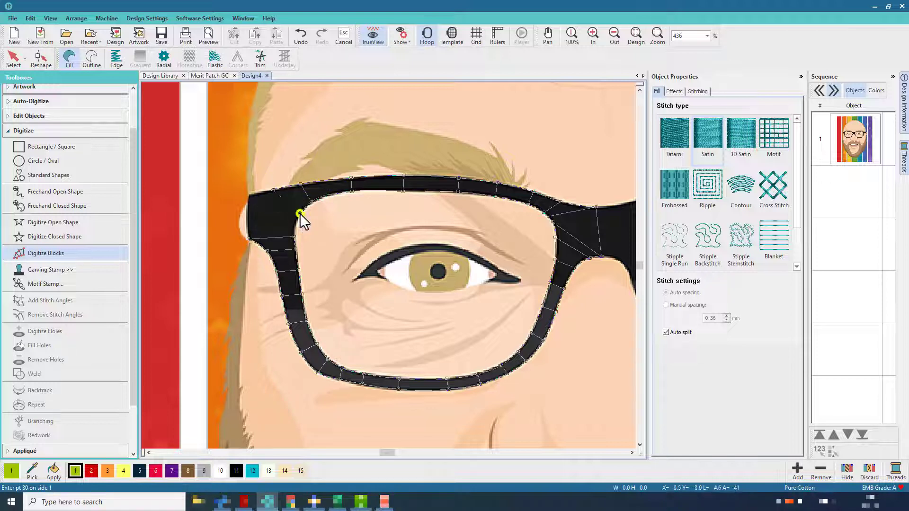
{"action": "left_click", "coordinate": [249, 195]}
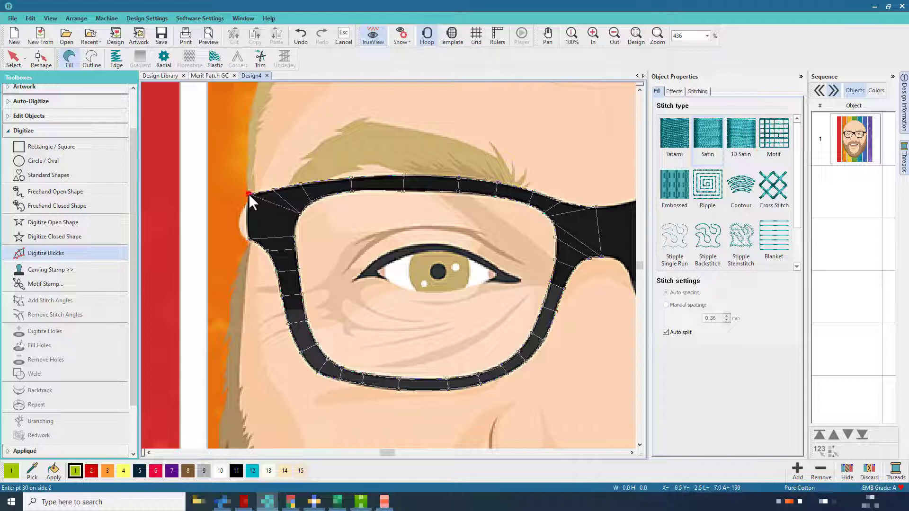
{"action": "left_click", "coordinate": [297, 220]}
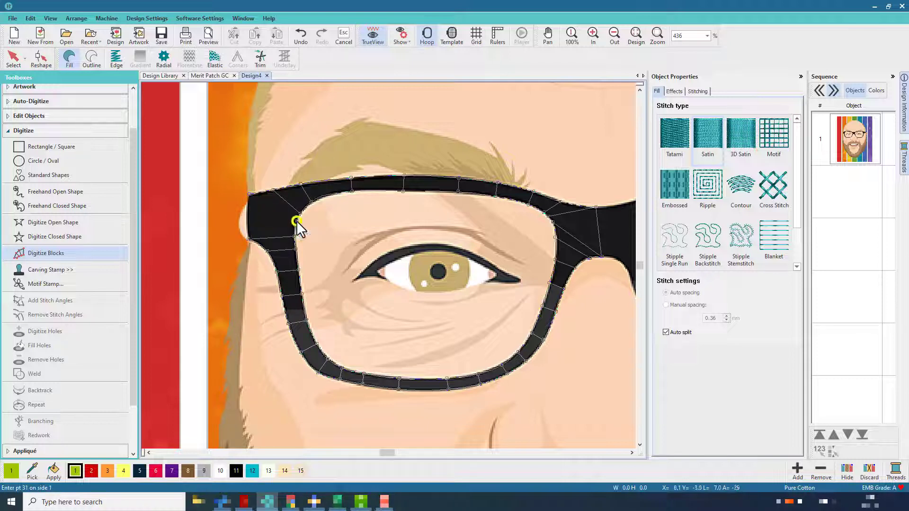
{"action": "left_click", "coordinate": [247, 240]}
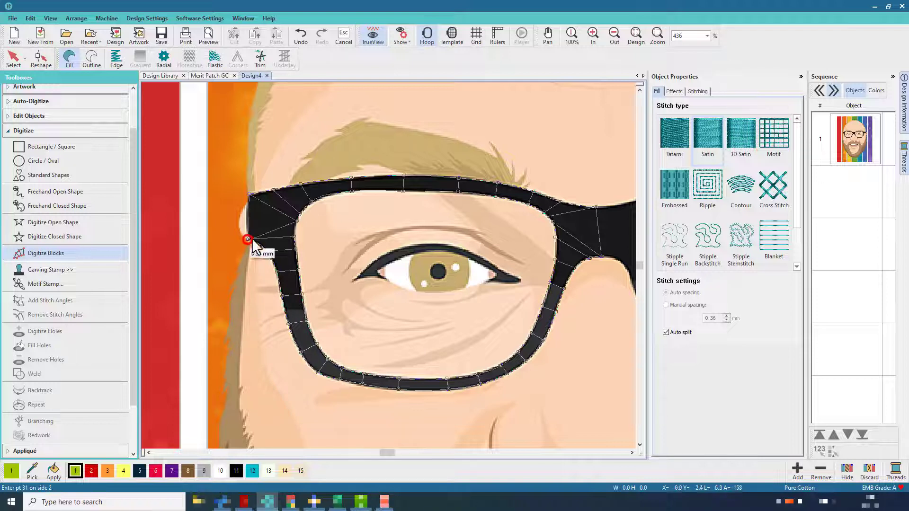
{"action": "left_click", "coordinate": [294, 236]}
{"action": "key", "text": "Return"}
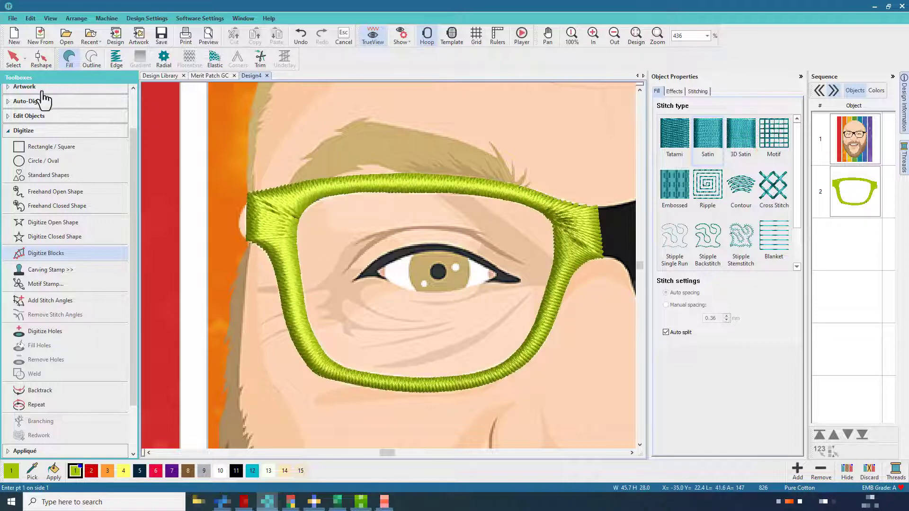
Step: Mirror-copy the lens frame horizontally about the nose bridge centre and merge the overlapping halves into one pair of glasses
{"action": "left_click", "coordinate": [21, 67]}
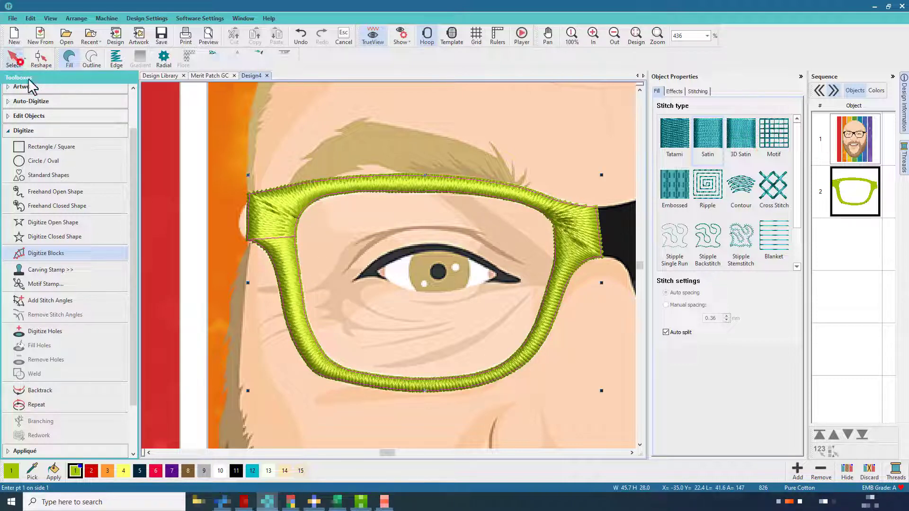
{"action": "left_click_drag", "start_coordinate": [135, 391], "coordinate": [137, 419]}
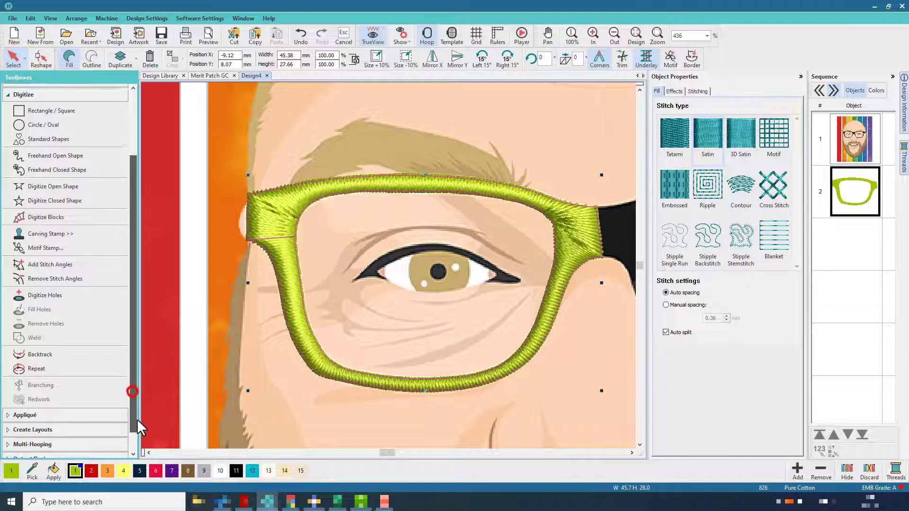
{"action": "left_click", "coordinate": [60, 407]}
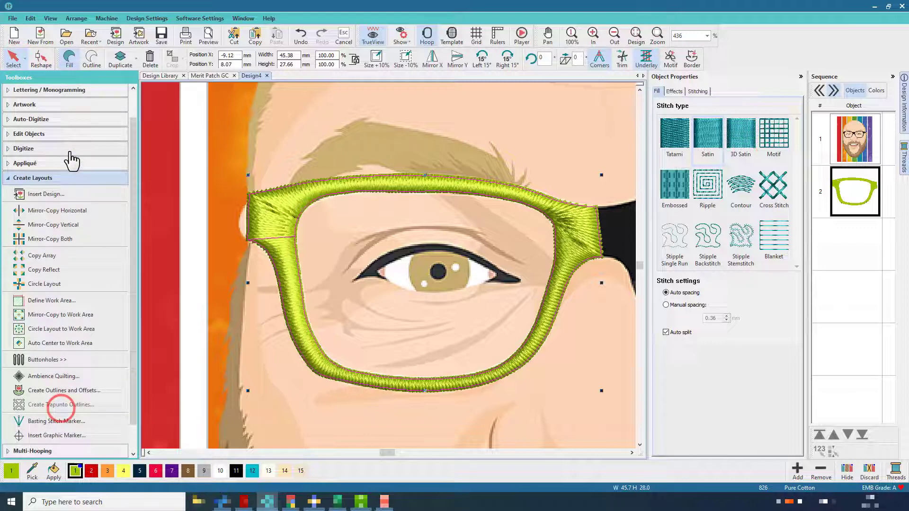
{"action": "left_click", "coordinate": [71, 210]}
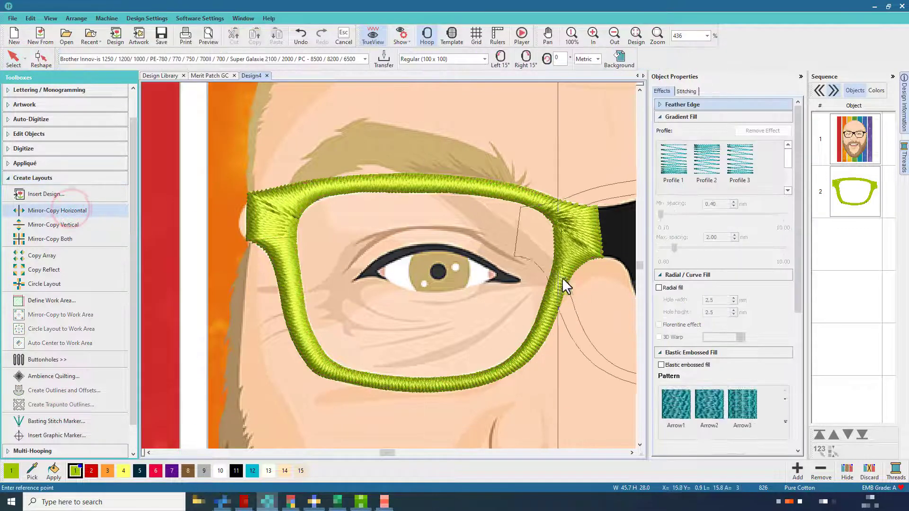
{"action": "left_click", "coordinate": [600, 280]}
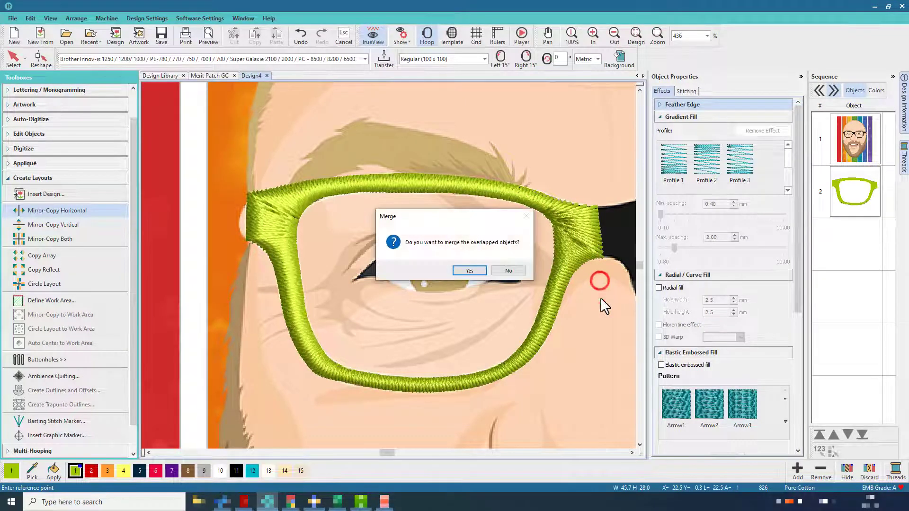
{"action": "left_click", "coordinate": [474, 271]}
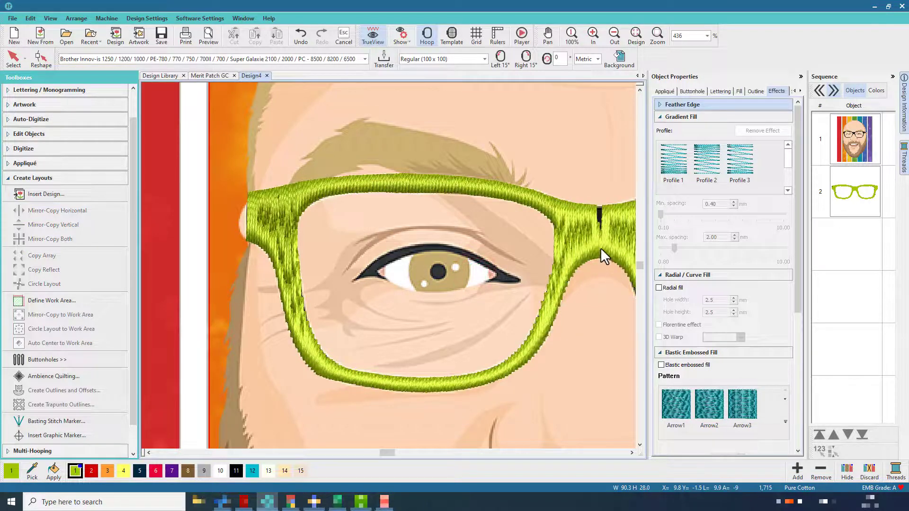
Step: Reshape the merged glasses by deleting the notch point in the middle of the nose bridge to close the gap
{"action": "left_click", "coordinate": [41, 59]}
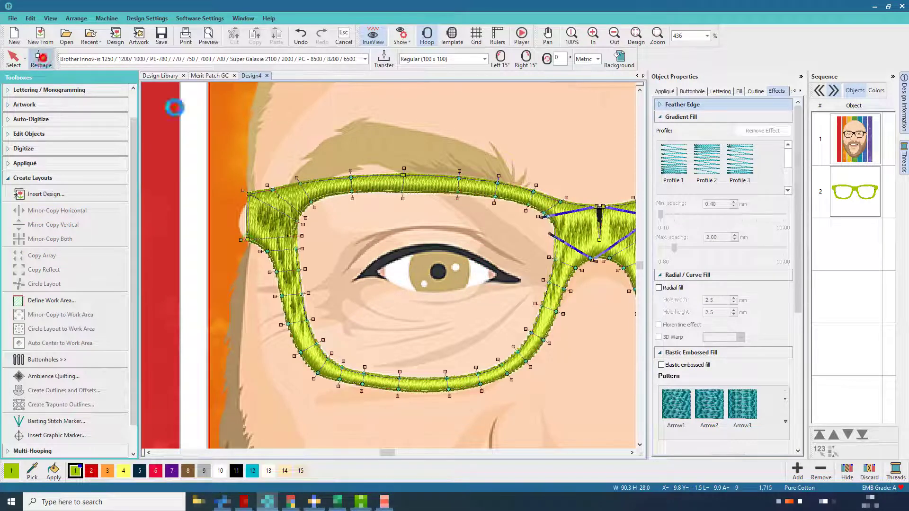
{"action": "left_click", "coordinate": [599, 239]}
{"action": "key", "text": "Delete"}
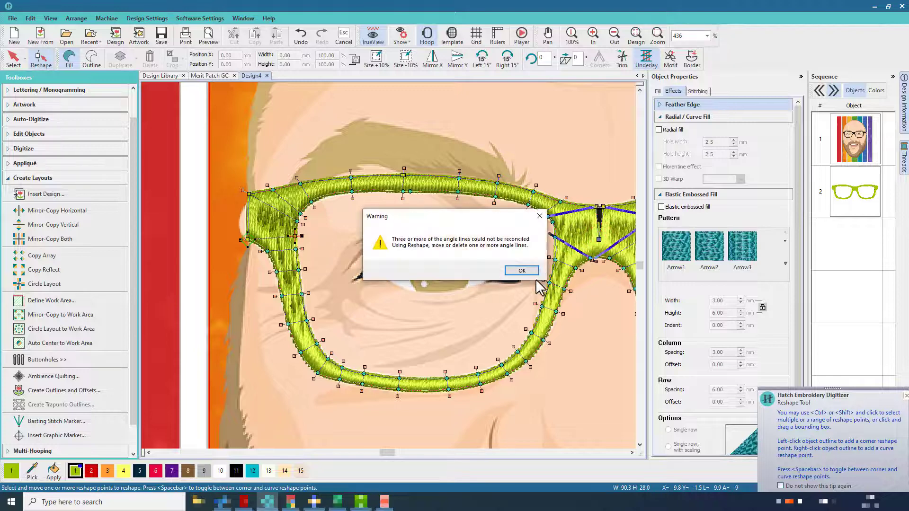
{"action": "left_click", "coordinate": [521, 271]}
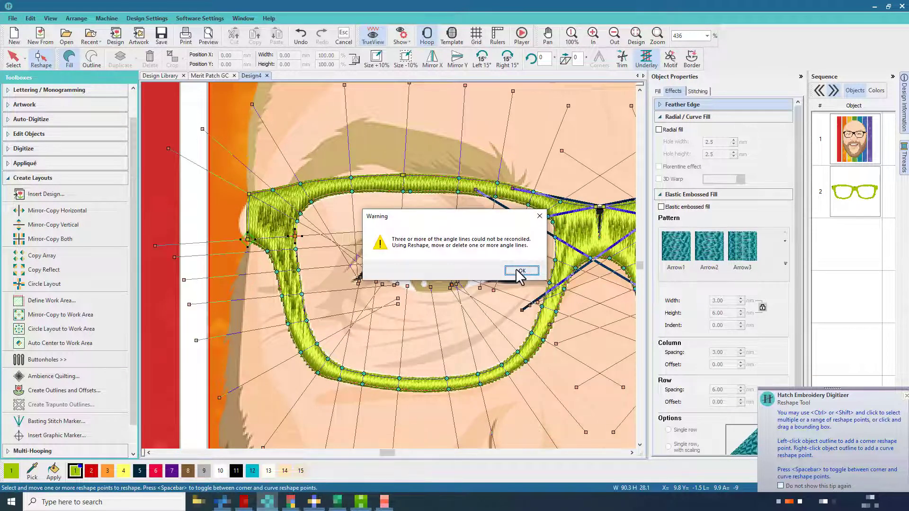
{"action": "left_click", "coordinate": [516, 270]}
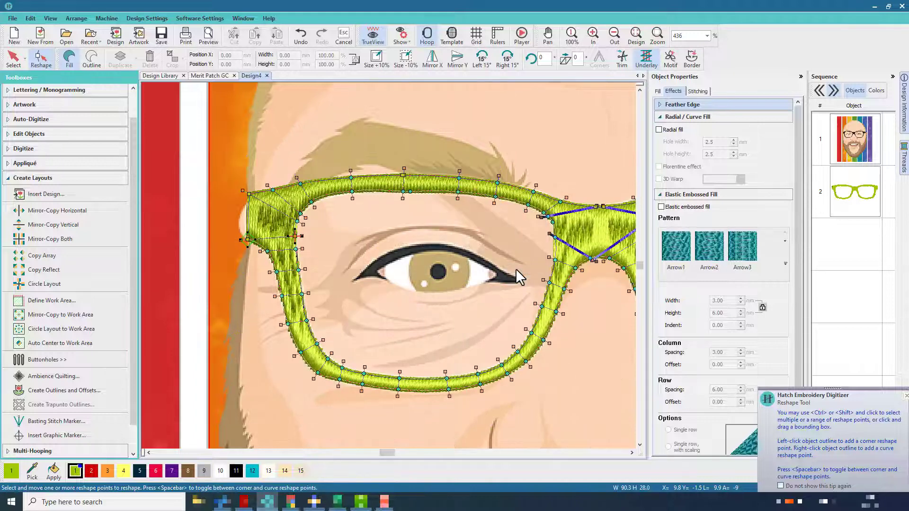
Step: Recolor the glasses with black thread 11 and delete the portrait artwork from the design
{"action": "left_click", "coordinate": [20, 56]}
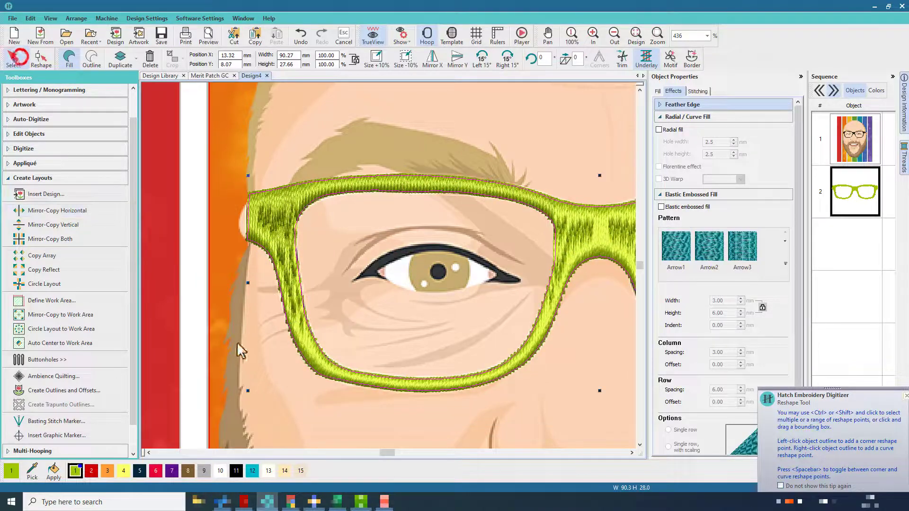
{"action": "left_click", "coordinate": [236, 468]}
{"action": "left_click", "coordinate": [846, 143]}
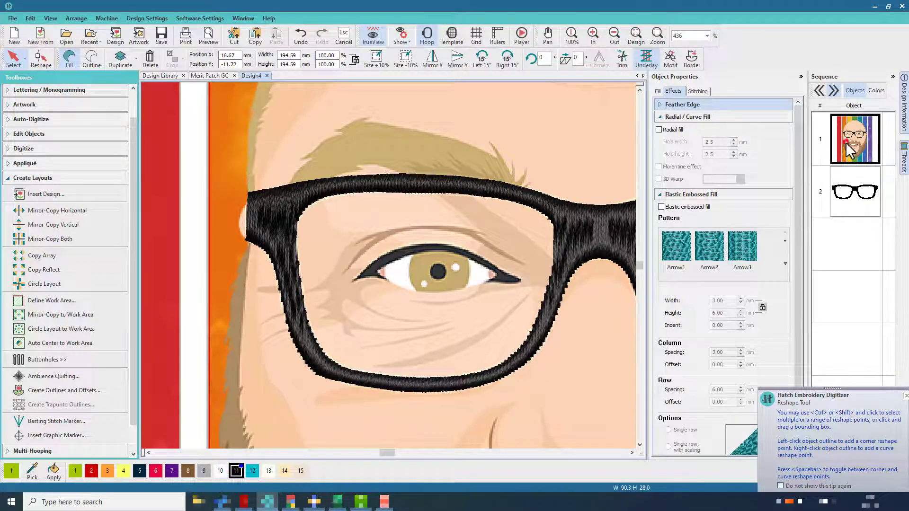
{"action": "key", "text": "Delete"}
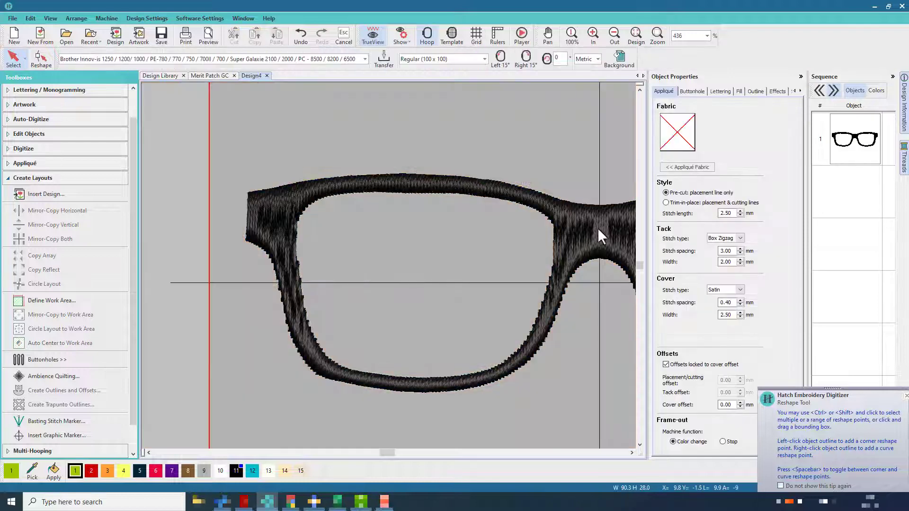
Step: Show the glasses' reshape points and remove all of their existing stitch angles
{"action": "left_click", "coordinate": [597, 228]}
{"action": "left_click", "coordinate": [638, 36]}
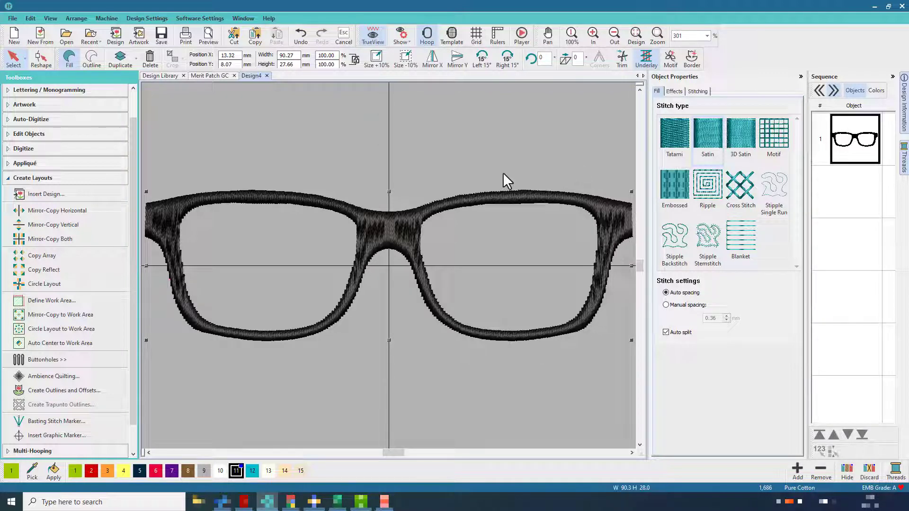
{"action": "left_click", "coordinate": [40, 60]}
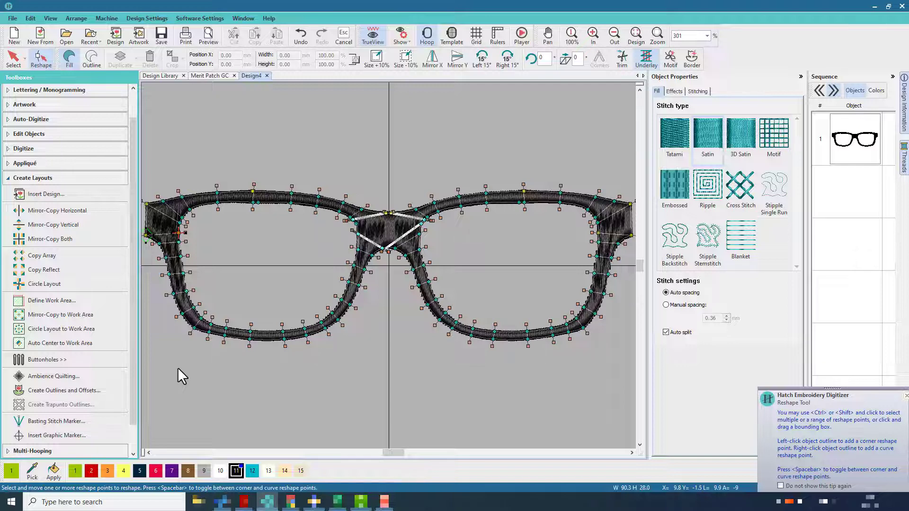
{"action": "left_click", "coordinate": [32, 135]}
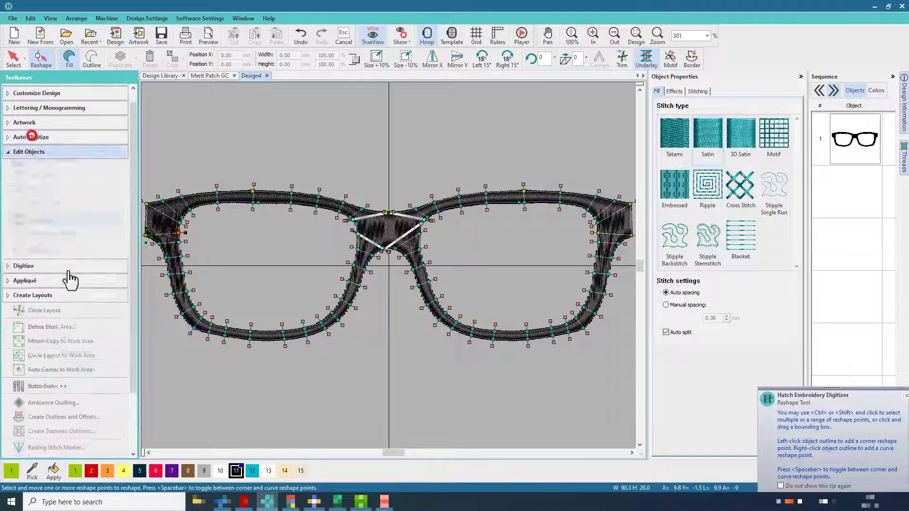
{"action": "left_click", "coordinate": [67, 269]}
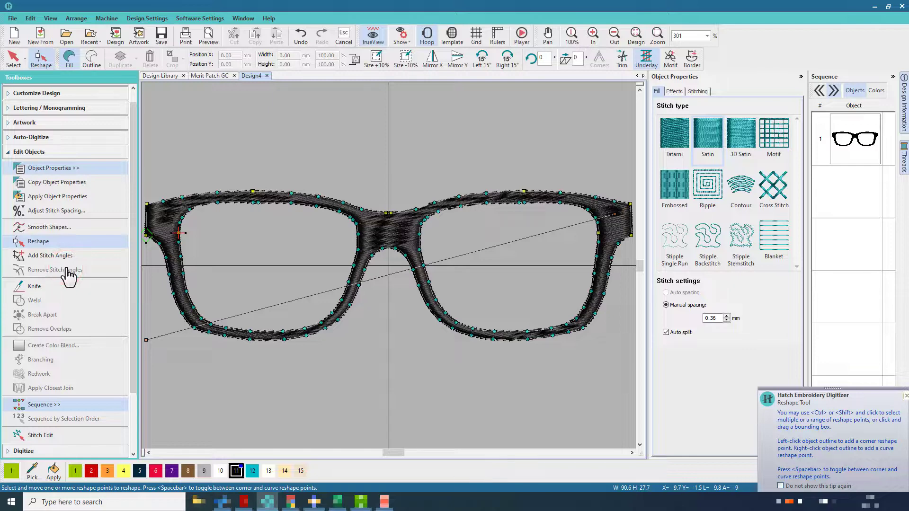
Step: Add stitch angles across the first lens frame at the temple end, just below it and at the lower outer corner
{"action": "left_click", "coordinate": [60, 256]}
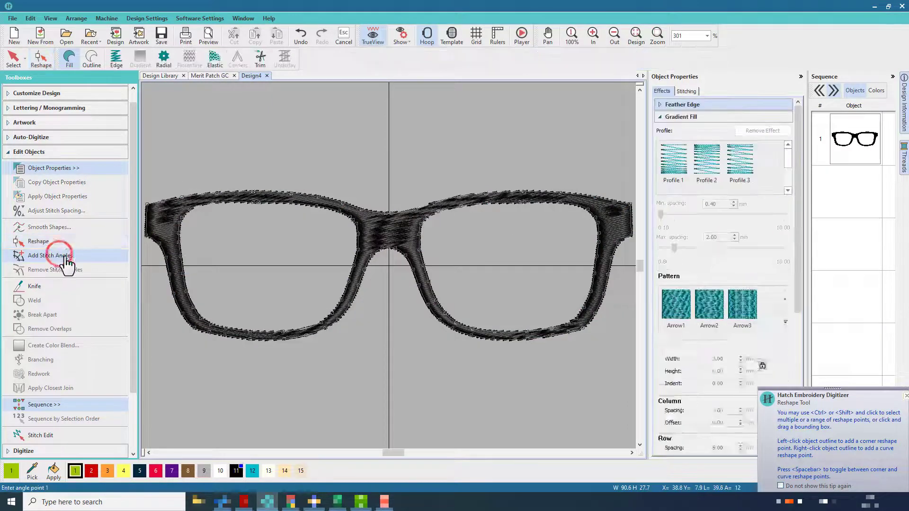
{"action": "left_click", "coordinate": [142, 222]}
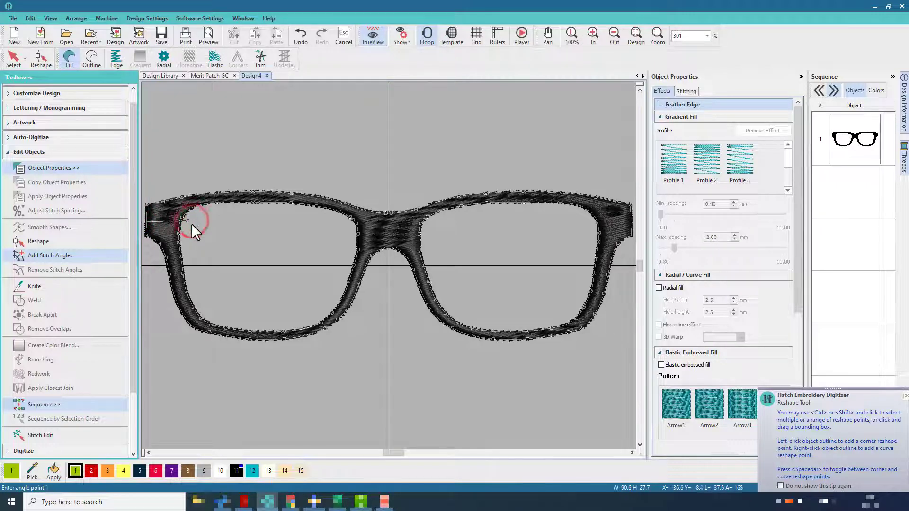
{"action": "left_click", "coordinate": [268, 261]}
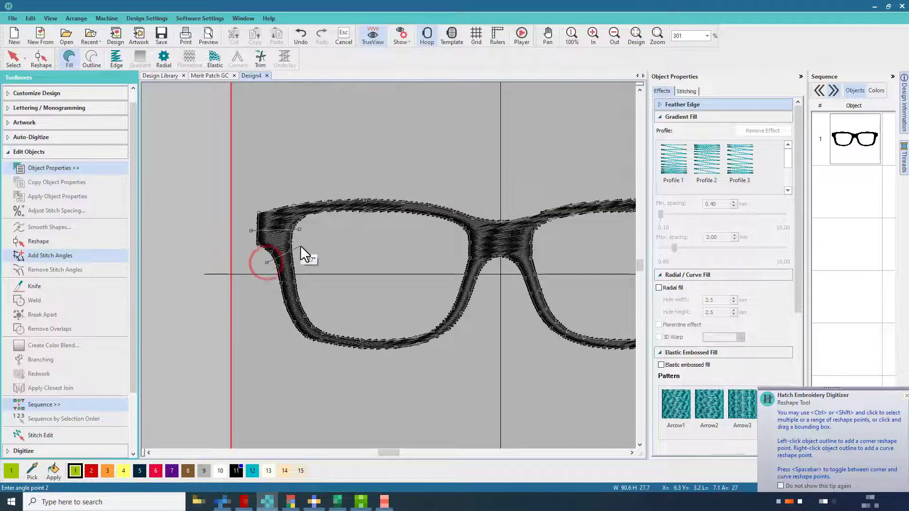
{"action": "left_click", "coordinate": [299, 246]}
{"action": "left_click", "coordinate": [290, 345]}
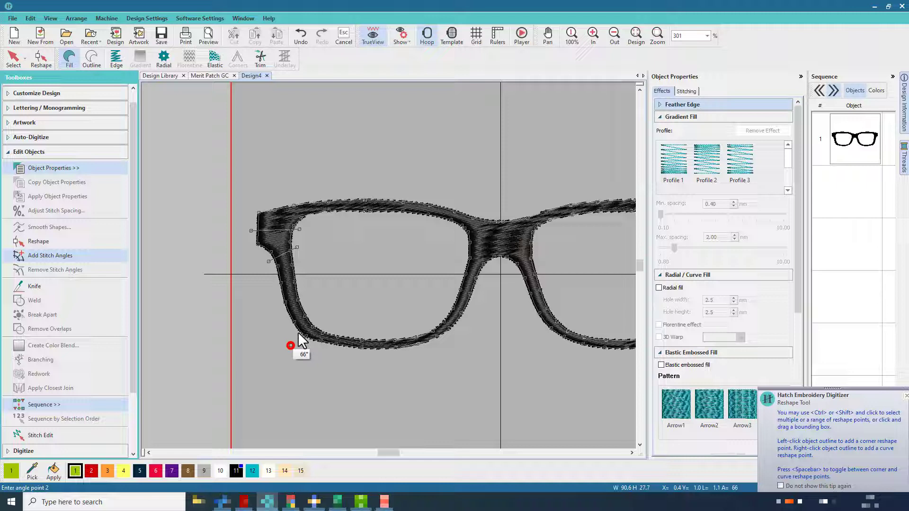
{"action": "left_click", "coordinate": [328, 300]}
Step: Add stitch angles across the bottom rim, the lower inner corner and the nose side of the same lens frame
{"action": "left_click", "coordinate": [374, 375]}
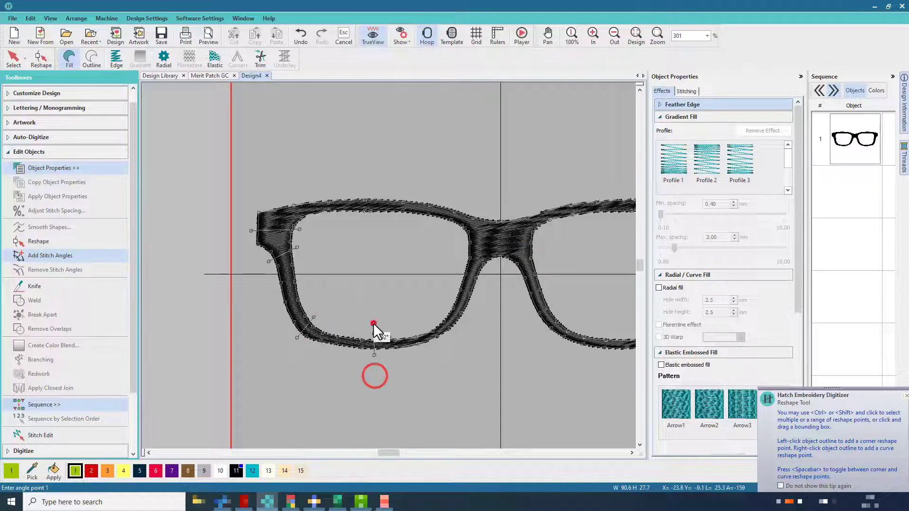
{"action": "left_click", "coordinate": [373, 323]}
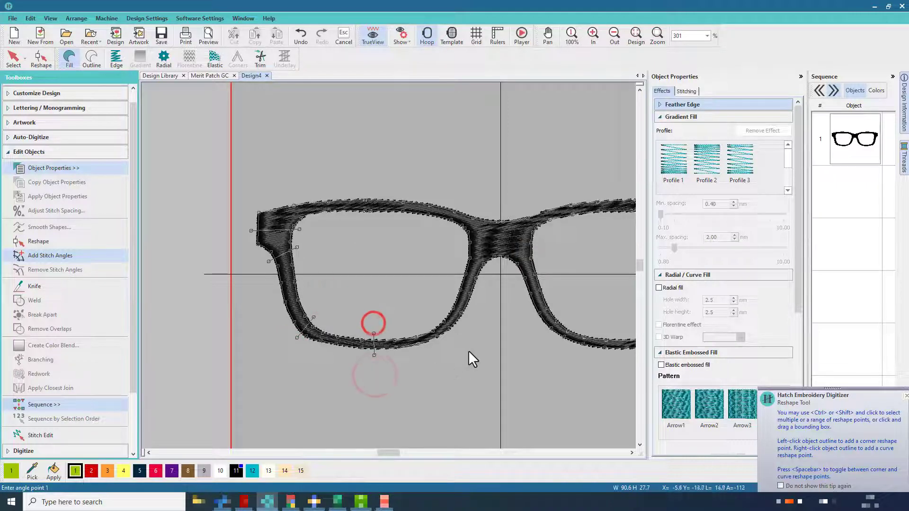
{"action": "left_click", "coordinate": [427, 315]}
{"action": "left_click", "coordinate": [487, 272]}
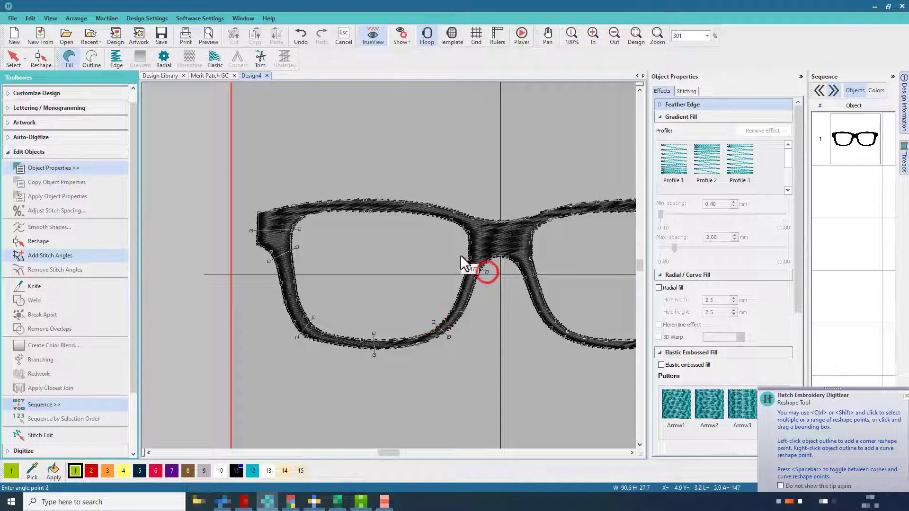
{"action": "left_click", "coordinate": [460, 254]}
Step: Add a 90° stitch angle through the bridge and further angles along the top rim to the upper outer corner
{"action": "left_click", "coordinate": [499, 261]}
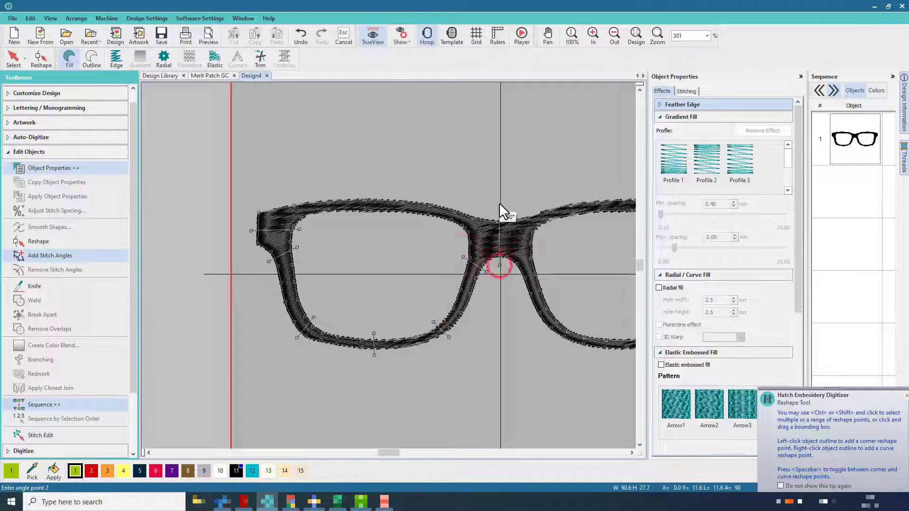
{"action": "left_click", "coordinate": [499, 203]}
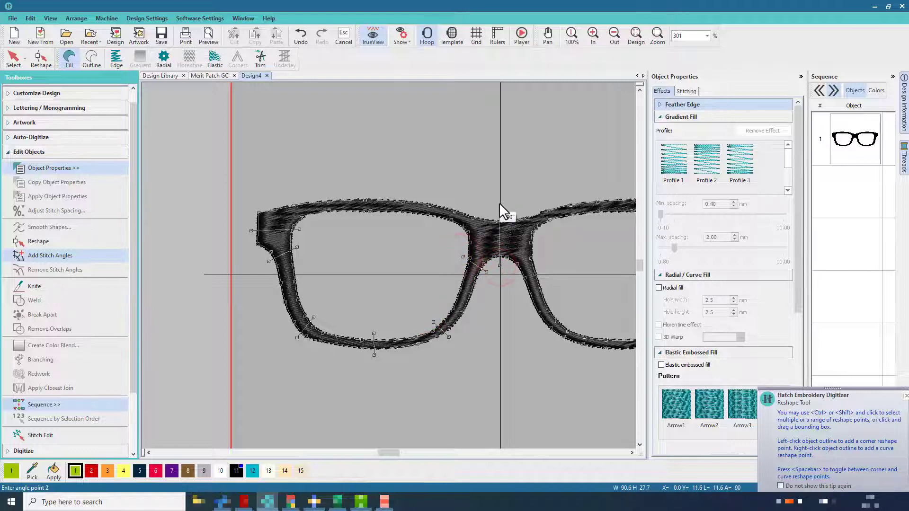
{"action": "left_click", "coordinate": [455, 233]}
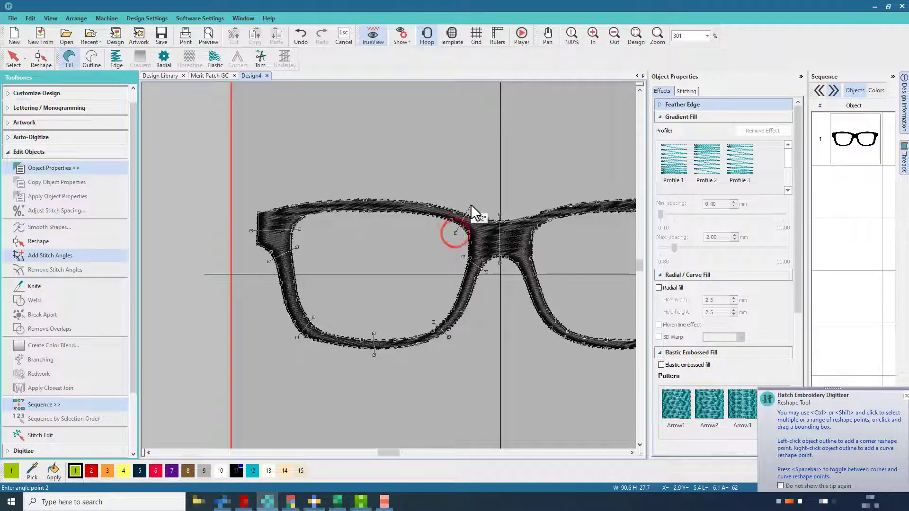
{"action": "left_click", "coordinate": [471, 204]}
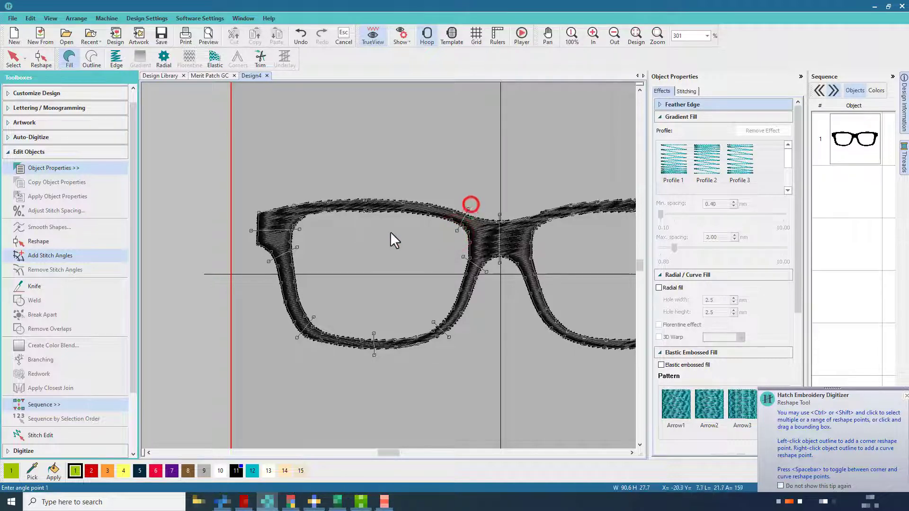
{"action": "left_click", "coordinate": [392, 193]}
{"action": "left_click", "coordinate": [333, 215]}
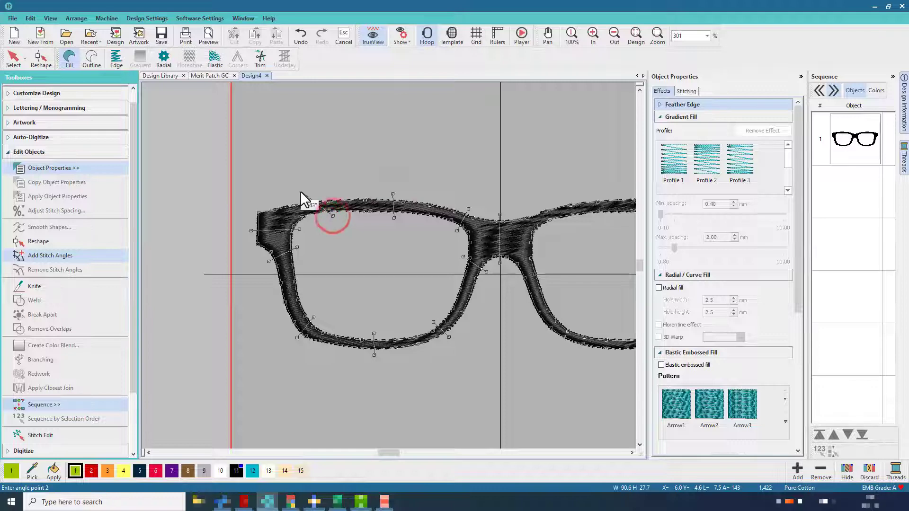
{"action": "left_click", "coordinate": [300, 192]}
Step: Apply the one-sided set of stitch angles, inspect the resulting stitching, and remove all stitch angles from the glasses again
{"action": "scroll", "coordinate": [374, 372], "scroll_direction": "down", "scroll_amount": 4}
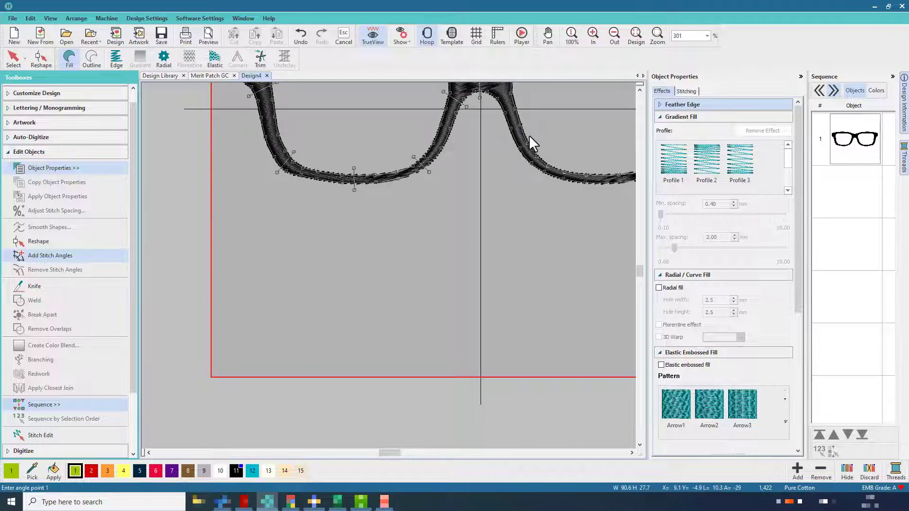
{"action": "key", "text": "Return"}
{"action": "left_click", "coordinate": [521, 271]}
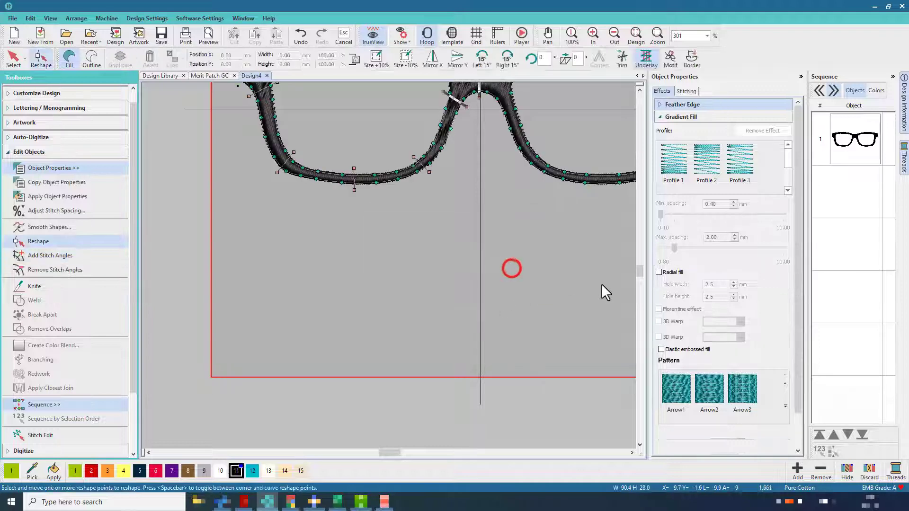
{"action": "left_click", "coordinate": [638, 269]}
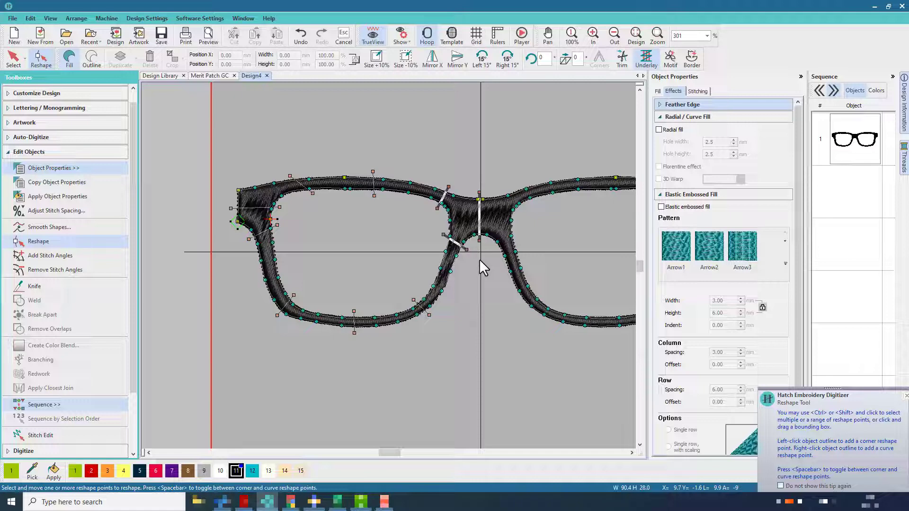
{"action": "left_click", "coordinate": [56, 270]}
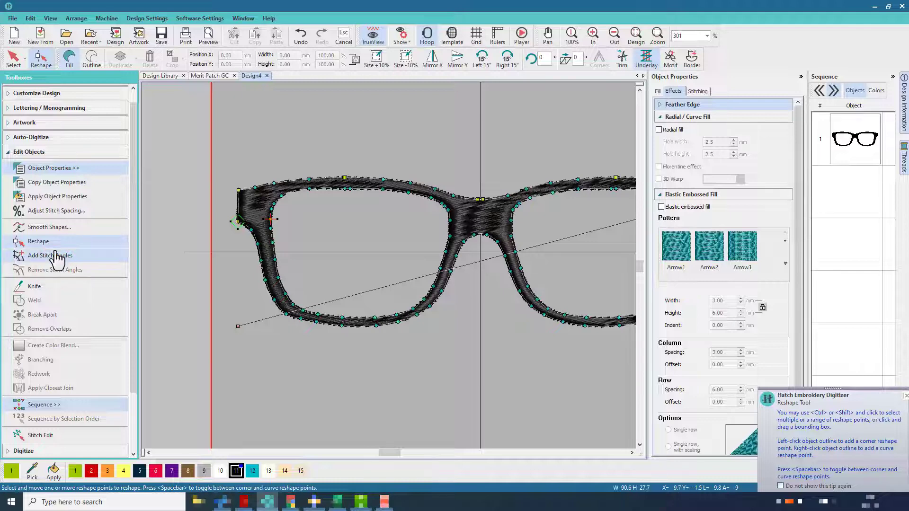
Step: Add a vertical stitch angle through the center of the bridge and a near-horizontal one across the first lens frame's temple end
{"action": "left_click", "coordinate": [56, 256]}
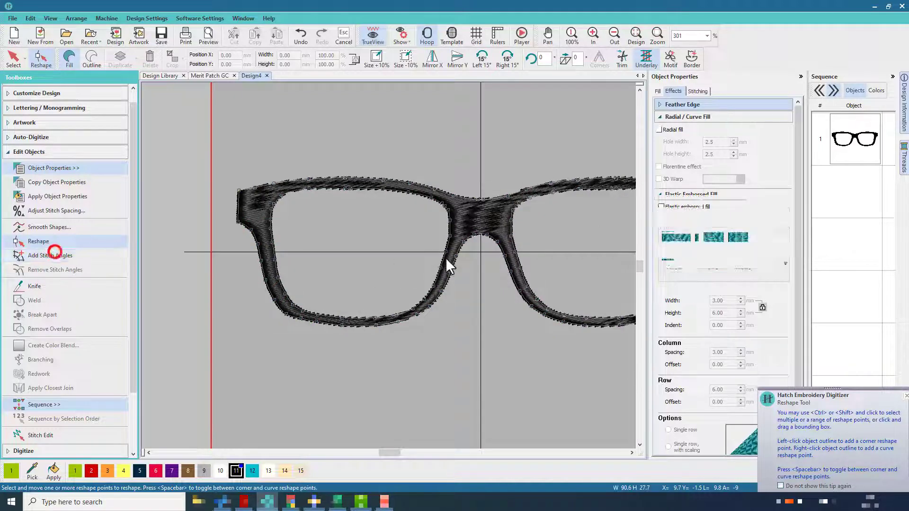
{"action": "left_click", "coordinate": [481, 248]}
{"action": "left_click", "coordinate": [481, 184]}
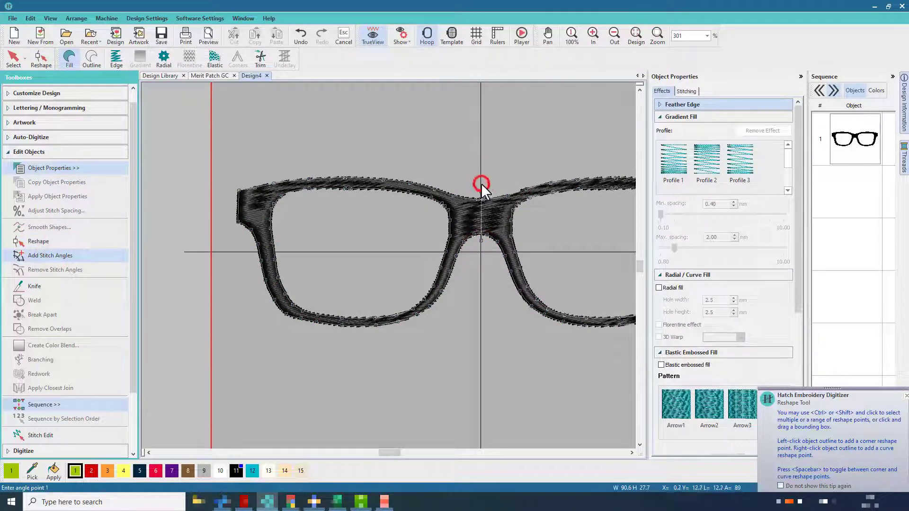
{"action": "left_click", "coordinate": [284, 209]}
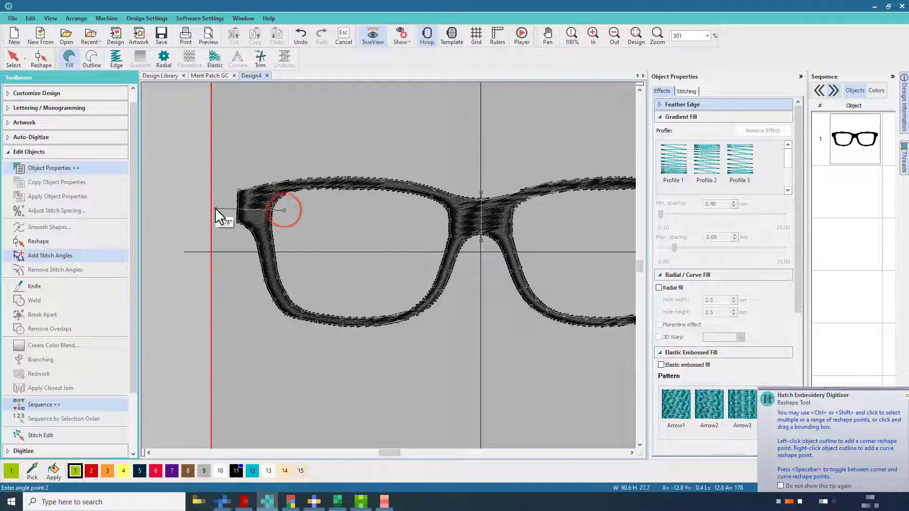
{"action": "left_click", "coordinate": [215, 208]}
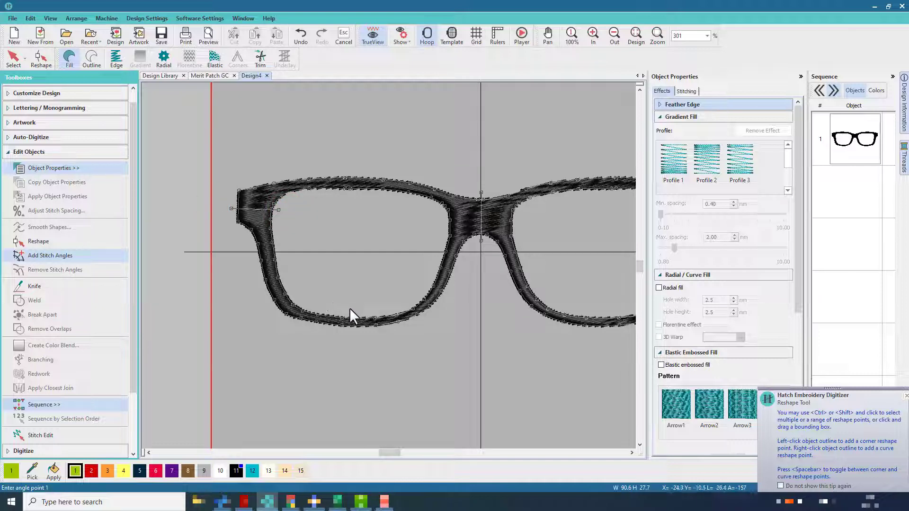
Step: Add stitch angles across the lower outer and lower inner corners of the same lens frame and apply the set
{"action": "left_click", "coordinate": [301, 298]}
{"action": "left_click", "coordinate": [280, 322]}
{"action": "left_click", "coordinate": [403, 307]}
{"action": "left_click", "coordinate": [413, 325]}
{"action": "key", "text": "Escape"}
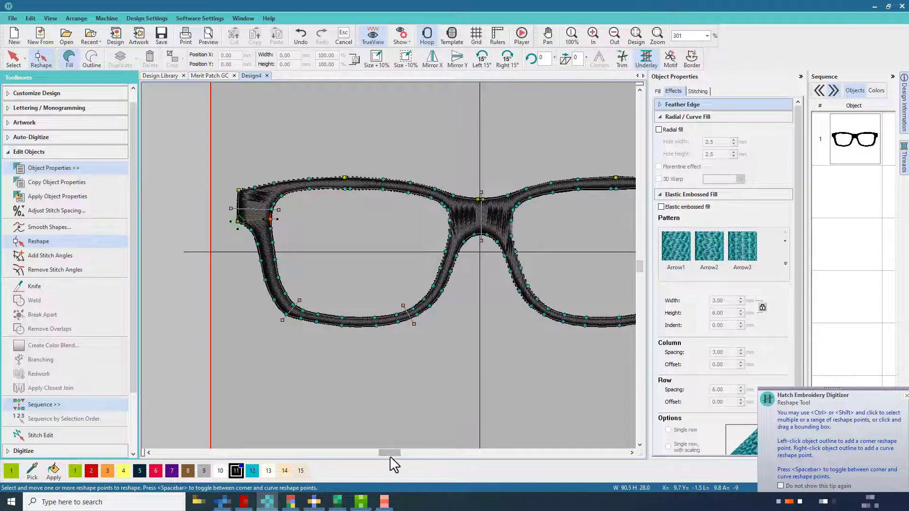
Step: Mirror-copy the glasses horizontally about the center of the bridge and merge the overlapping halves into one object
{"action": "left_click_drag", "start_coordinate": [390, 456], "coordinate": [394, 455]}
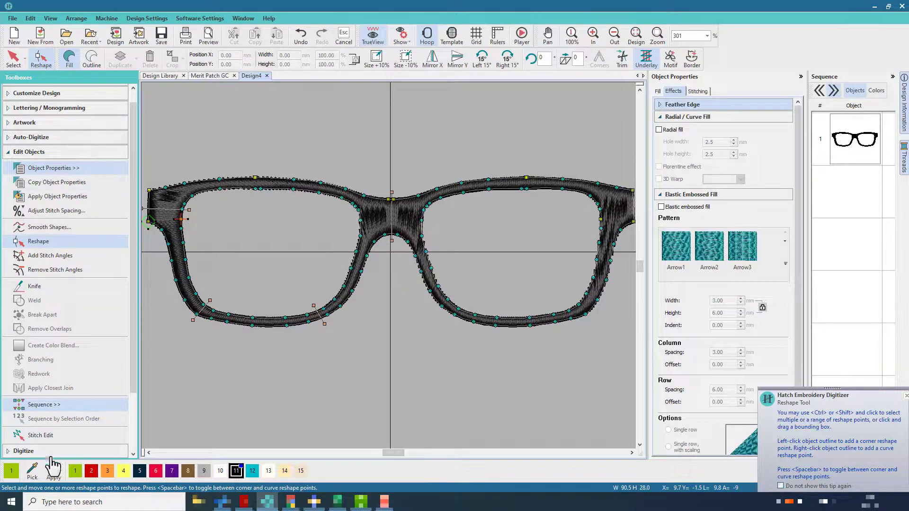
{"action": "scroll", "coordinate": [59, 438], "scroll_direction": "down", "scroll_amount": 3}
{"action": "left_click", "coordinate": [55, 406]}
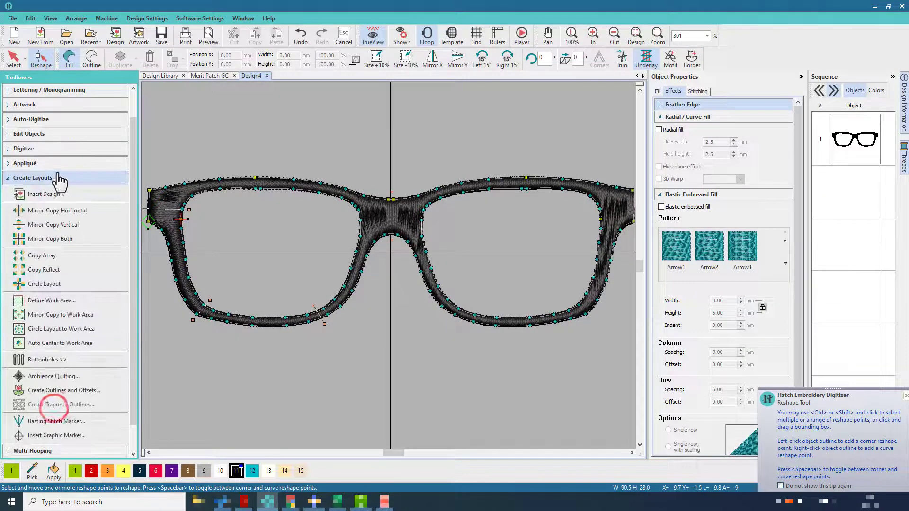
{"action": "left_click", "coordinate": [57, 211]}
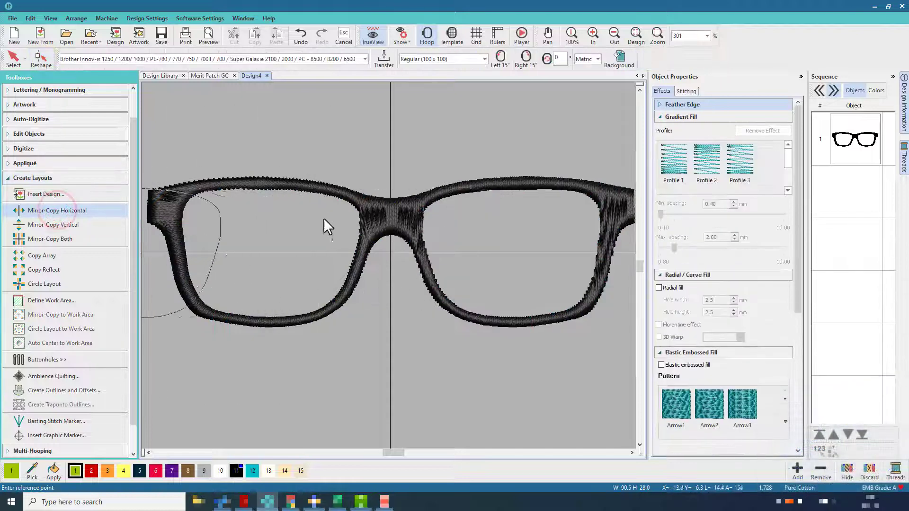
{"action": "left_click", "coordinate": [391, 218]}
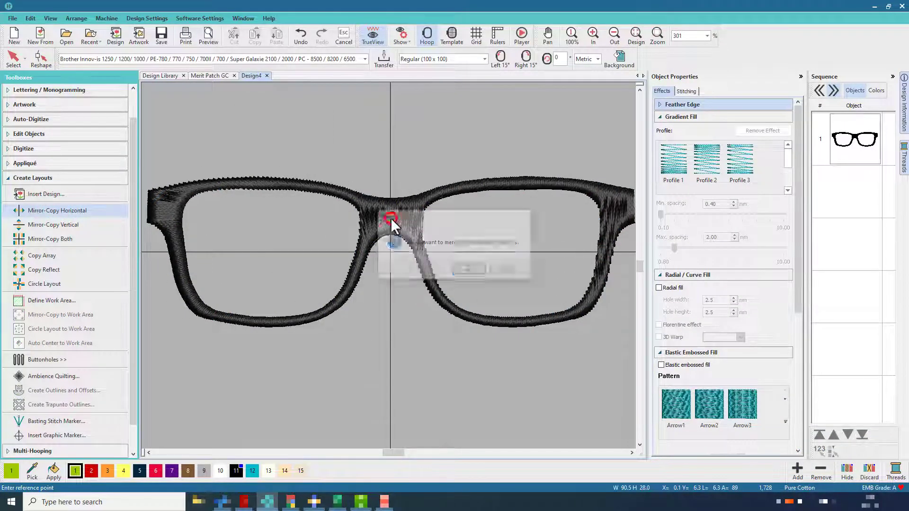
{"action": "left_click", "coordinate": [467, 271]}
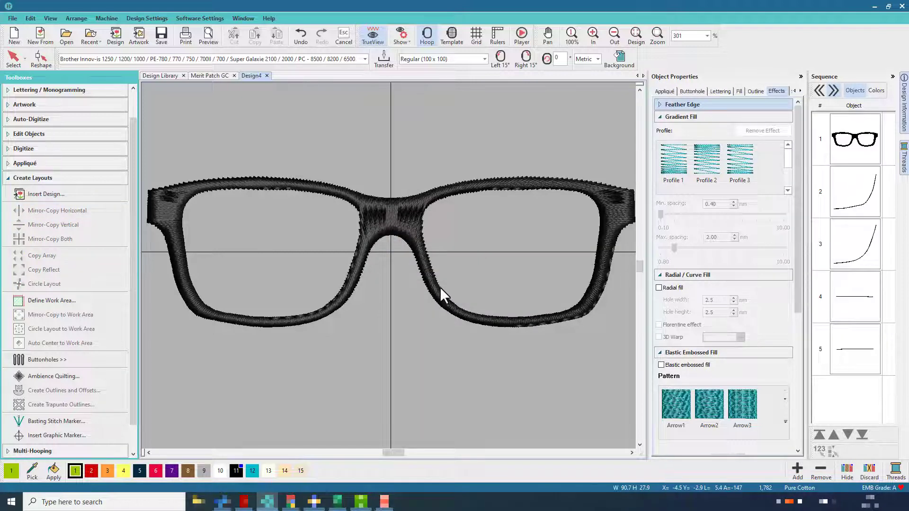
Step: Delete the four stray run-stitch line objects left by the merge and select the remaining glasses object
{"action": "left_click", "coordinate": [854, 199]}
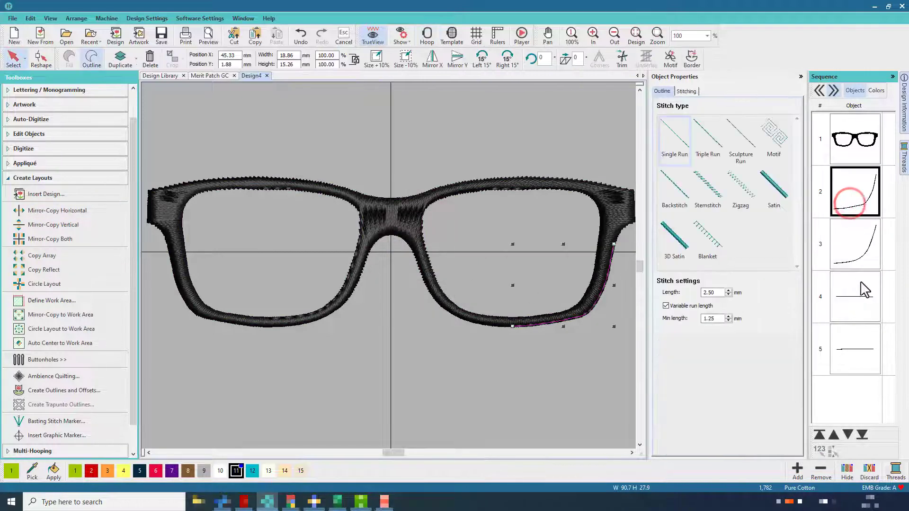
{"action": "left_click", "coordinate": [858, 342], "text": "shift"}
{"action": "key", "text": "Delete"}
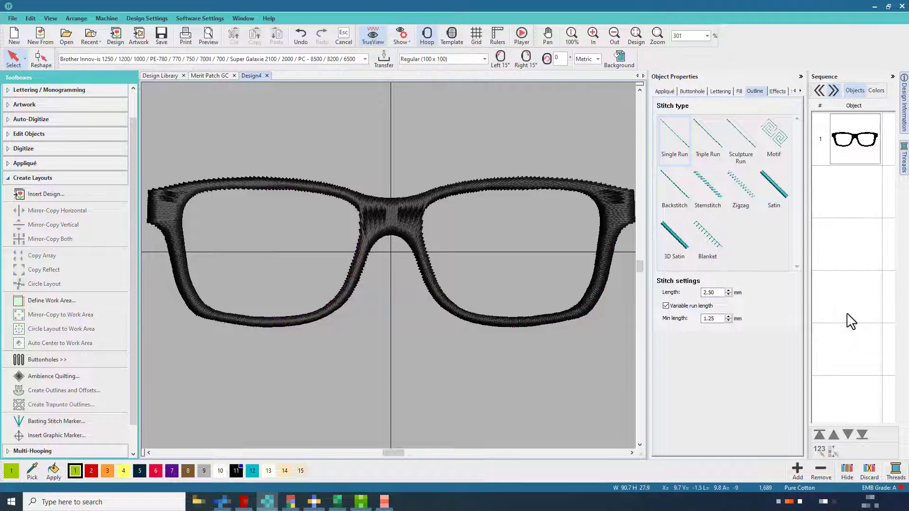
{"action": "left_click", "coordinate": [847, 136]}
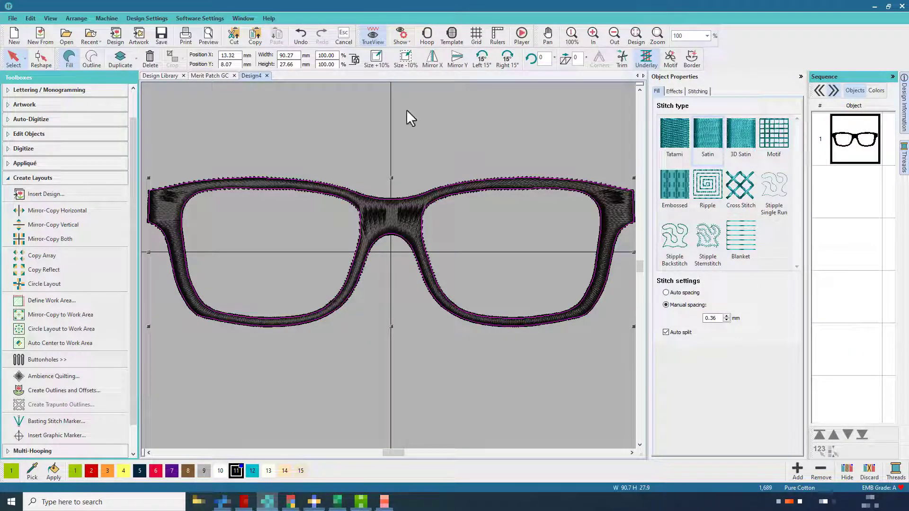
{"action": "left_click", "coordinate": [13, 18]}
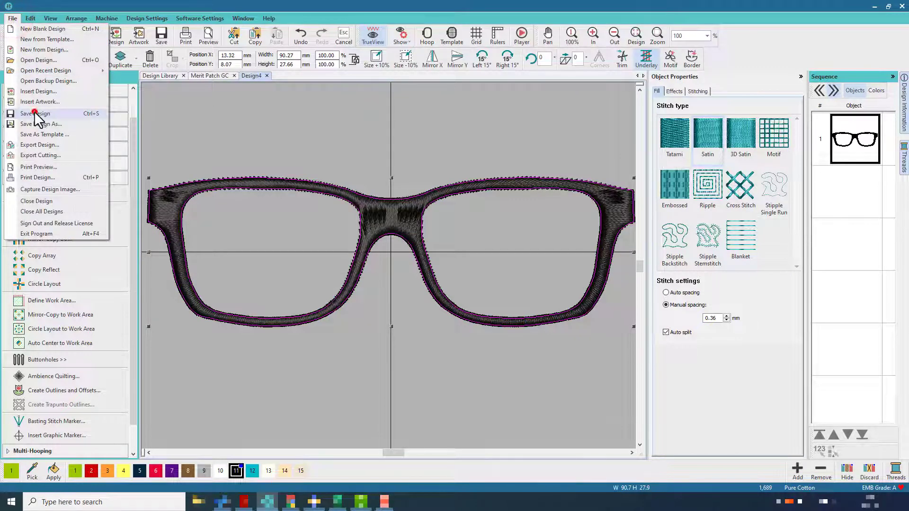
{"action": "left_click", "coordinate": [35, 114]}
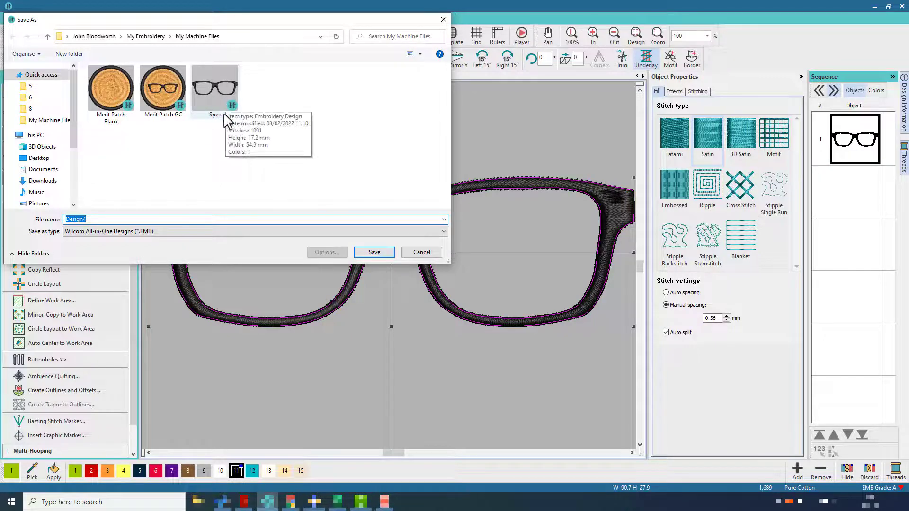
{"action": "left_click", "coordinate": [415, 254]}
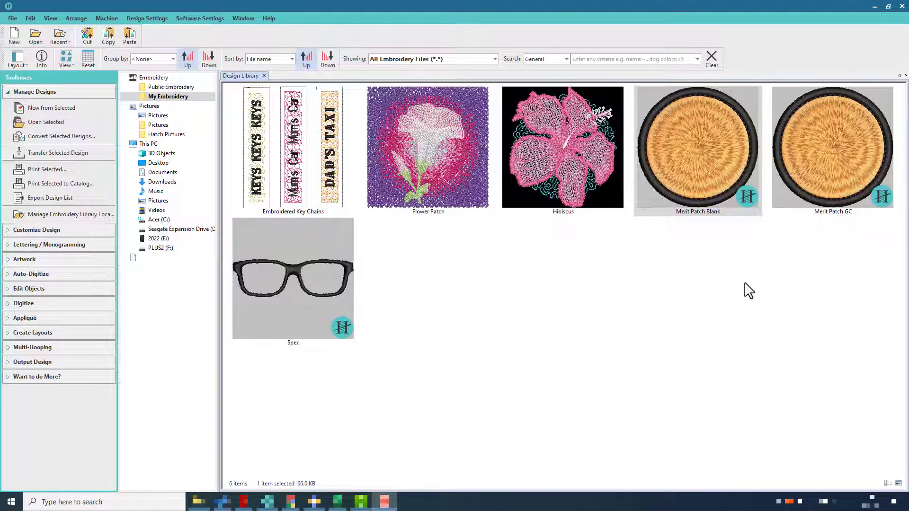
Step: Create a new design from the Merit Patch Blank file in the My Embroidery library
{"action": "left_click", "coordinate": [179, 98]}
{"action": "left_click", "coordinate": [700, 209]}
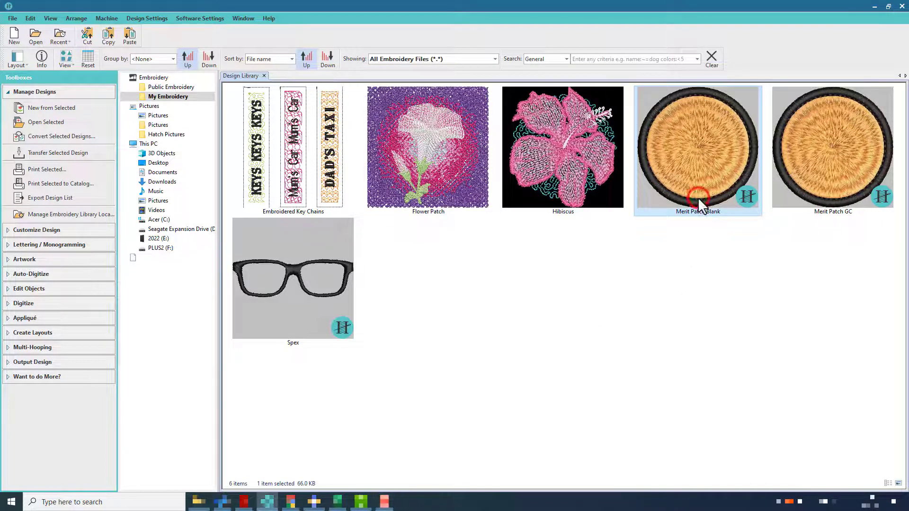
{"action": "right_click", "coordinate": [698, 197]}
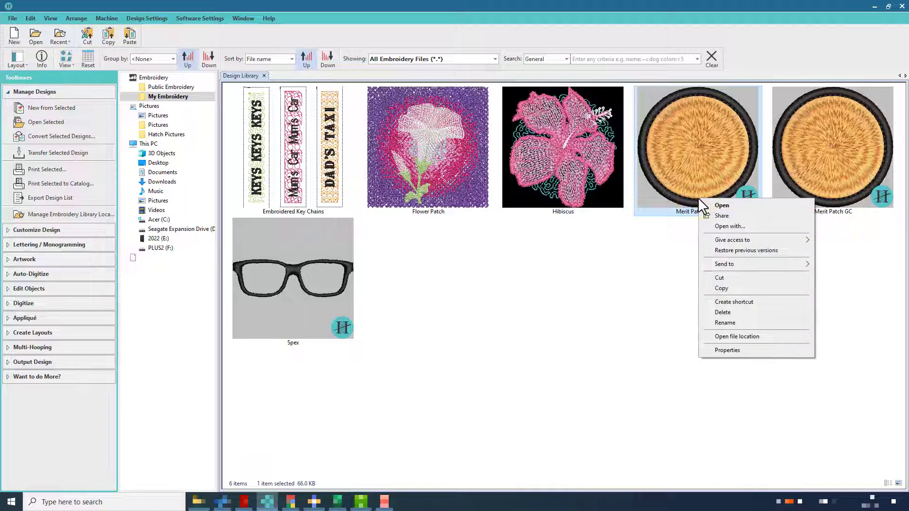
{"action": "left_click", "coordinate": [676, 249]}
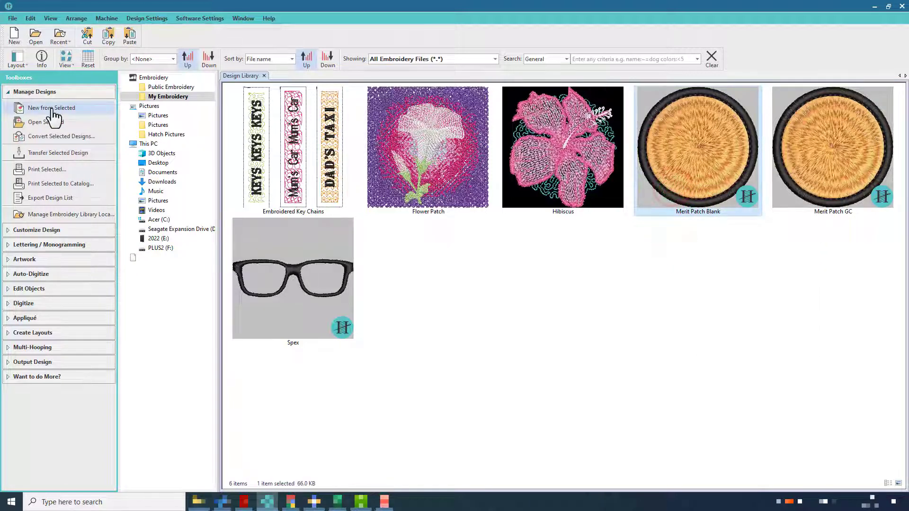
{"action": "left_click", "coordinate": [90, 114]}
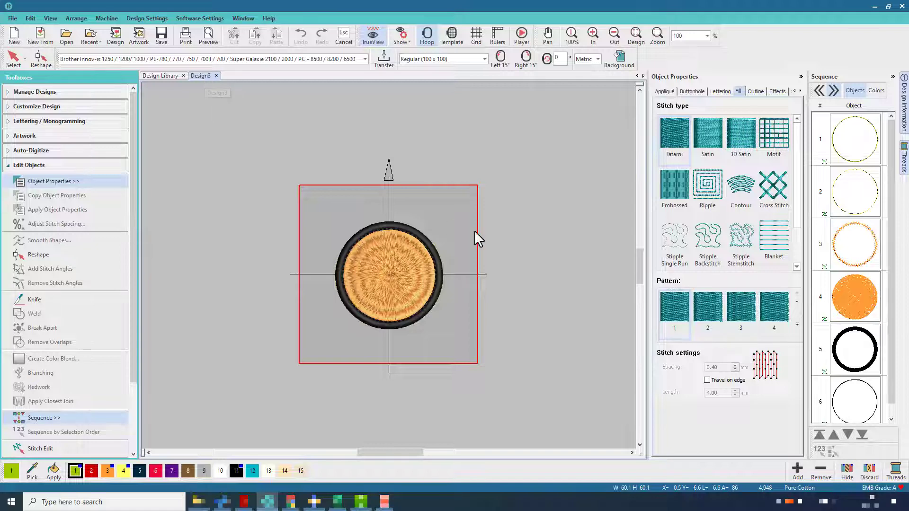
Step: Insert the Spex design into the patch, showing the file list as icon thumbnails in a widened dialog
{"action": "left_click", "coordinate": [626, 43]}
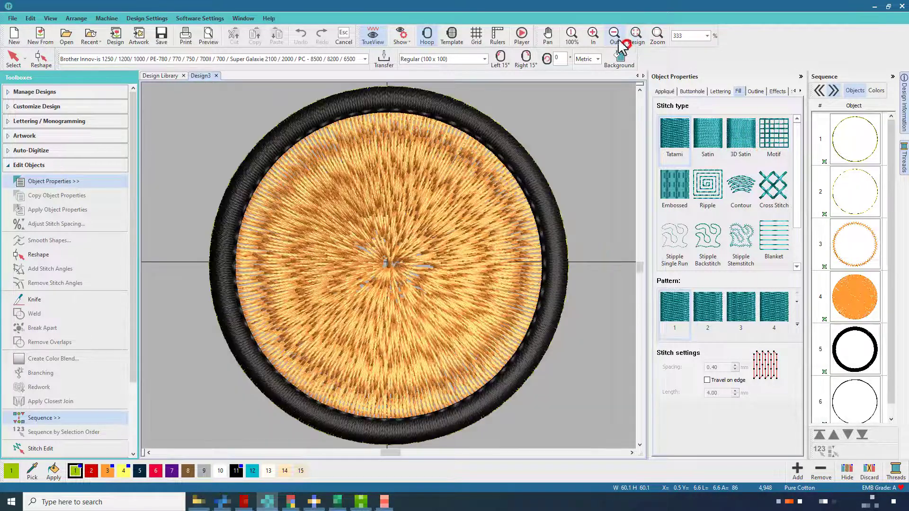
{"action": "left_click", "coordinate": [614, 37]}
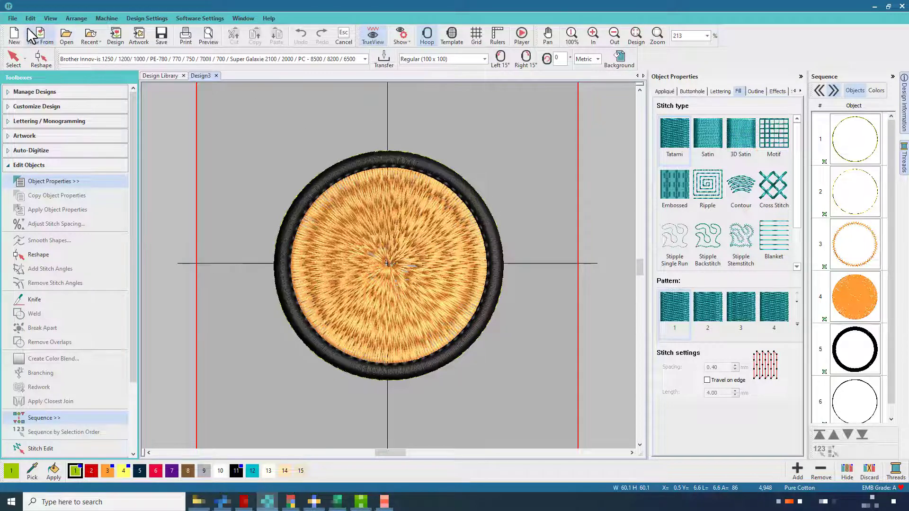
{"action": "left_click", "coordinate": [12, 19]}
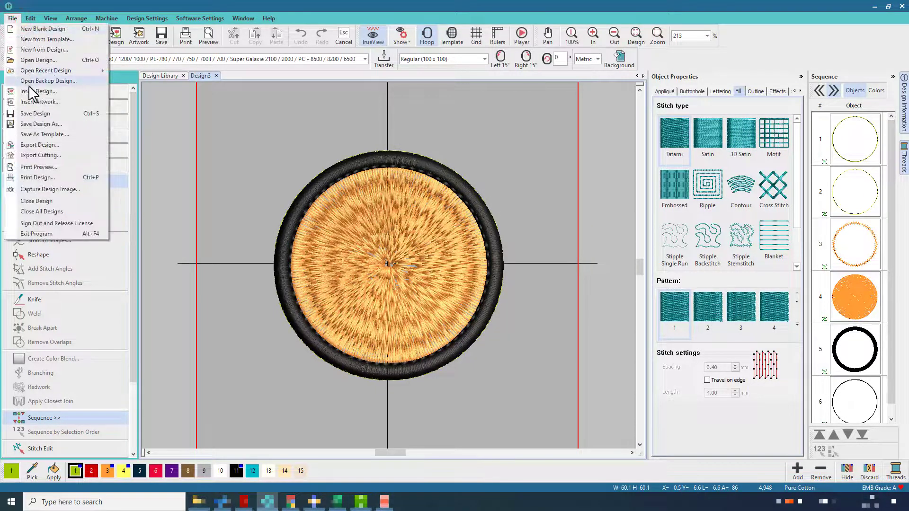
{"action": "left_click", "coordinate": [89, 92]}
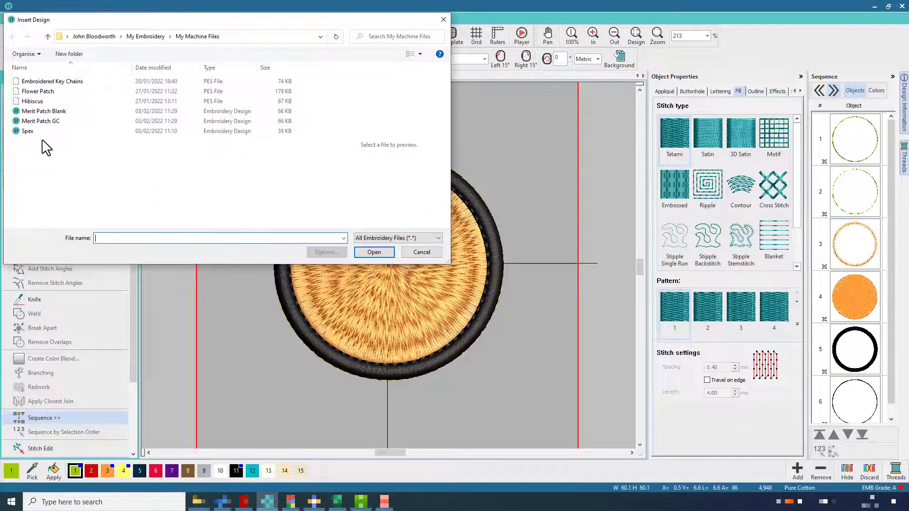
{"action": "left_click", "coordinate": [28, 131]}
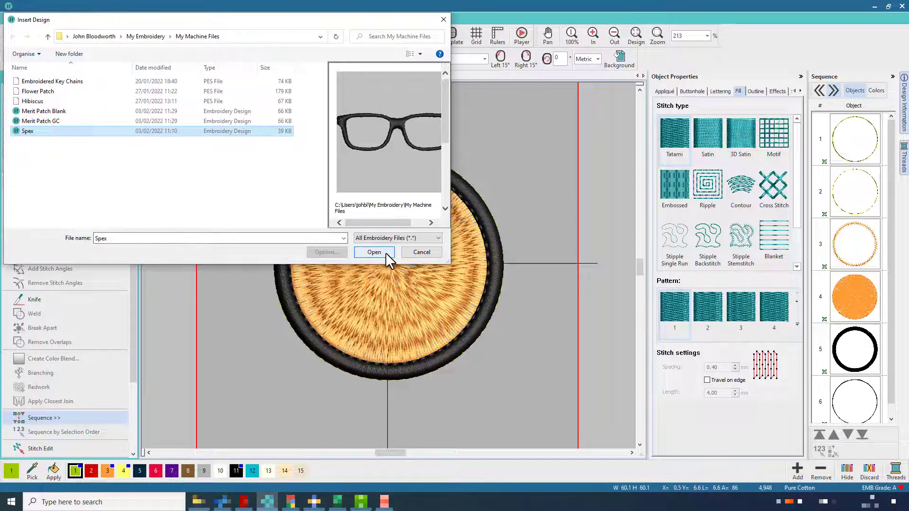
{"action": "left_click_drag", "start_coordinate": [450, 199], "coordinate": [540, 204]}
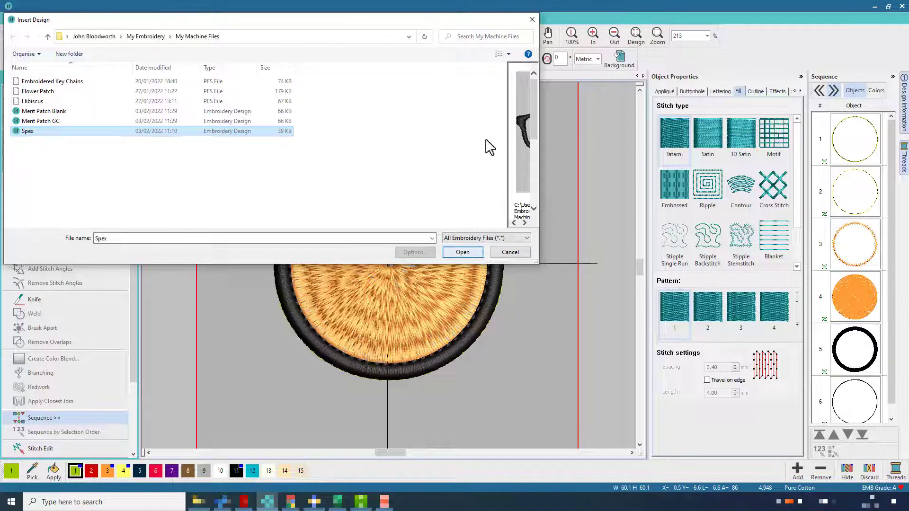
{"action": "left_click", "coordinate": [503, 55]}
{"action": "left_click", "coordinate": [506, 56]}
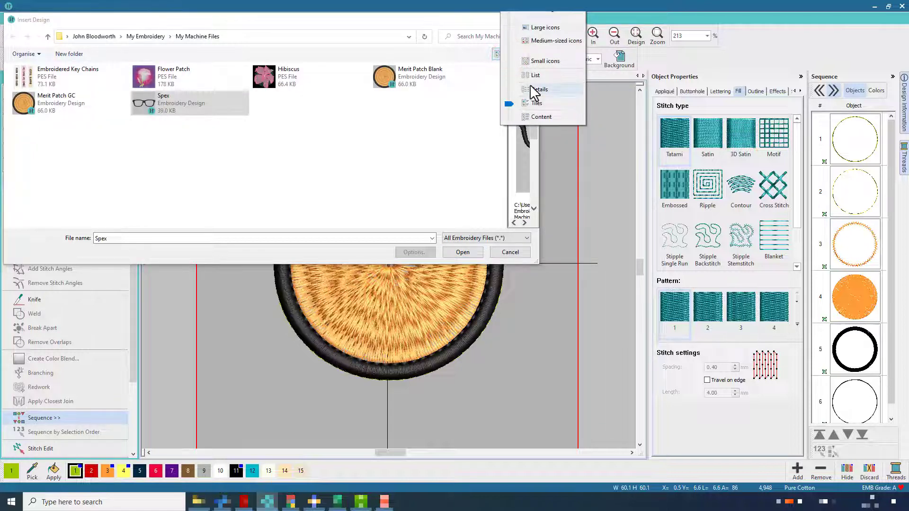
{"action": "left_click", "coordinate": [527, 27]}
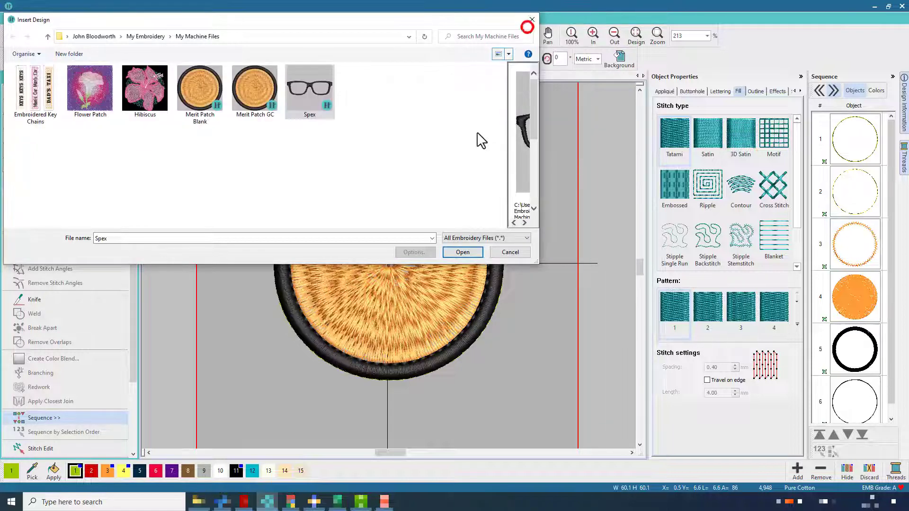
{"action": "left_click", "coordinate": [469, 251]}
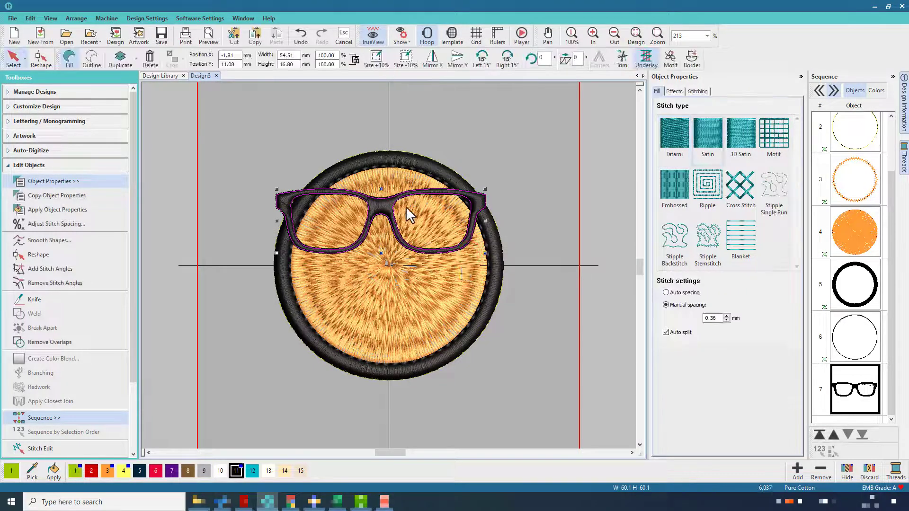
Step: Scale the inserted glasses to about 39.4 × 12.1 mm and place them near the patch center, at about X 0.29, Y -0.84 mm
{"action": "left_click_drag", "start_coordinate": [386, 215], "coordinate": [393, 259]}
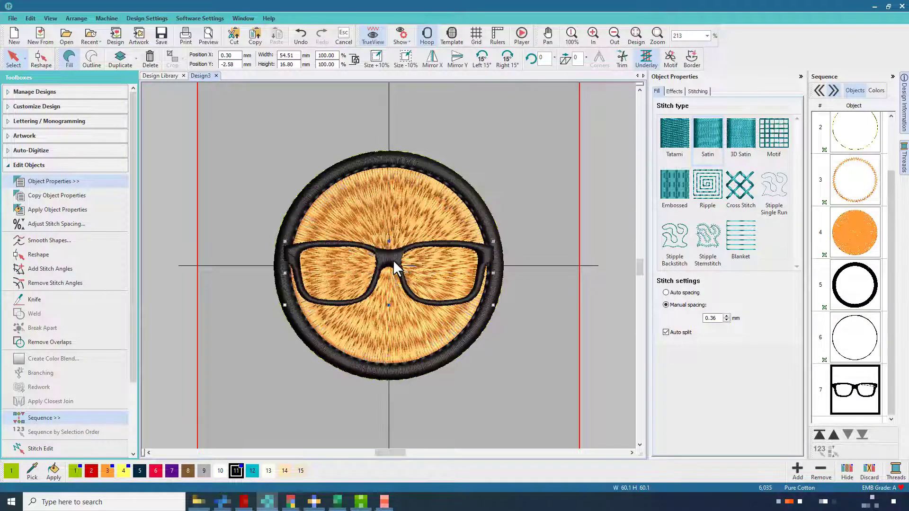
{"action": "left_click_drag", "start_coordinate": [493, 242], "coordinate": [485, 251]}
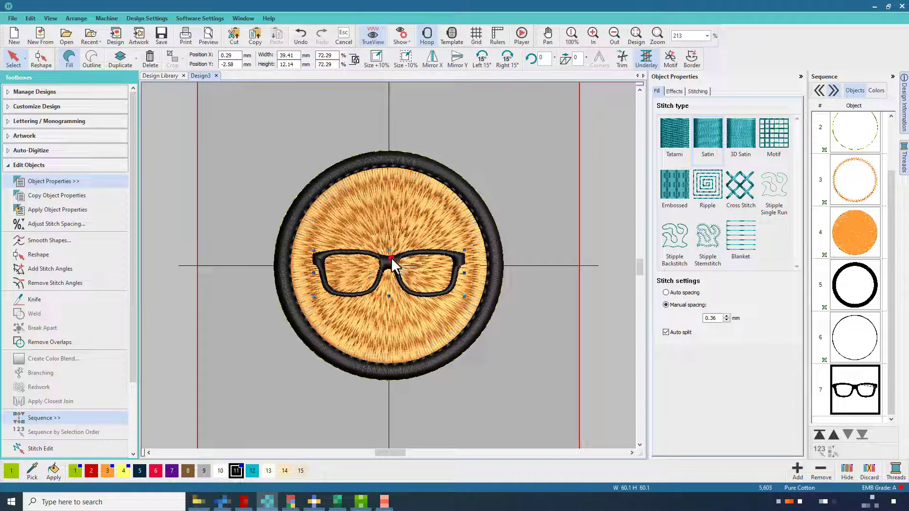
{"action": "left_click_drag", "start_coordinate": [390, 257], "coordinate": [392, 252]}
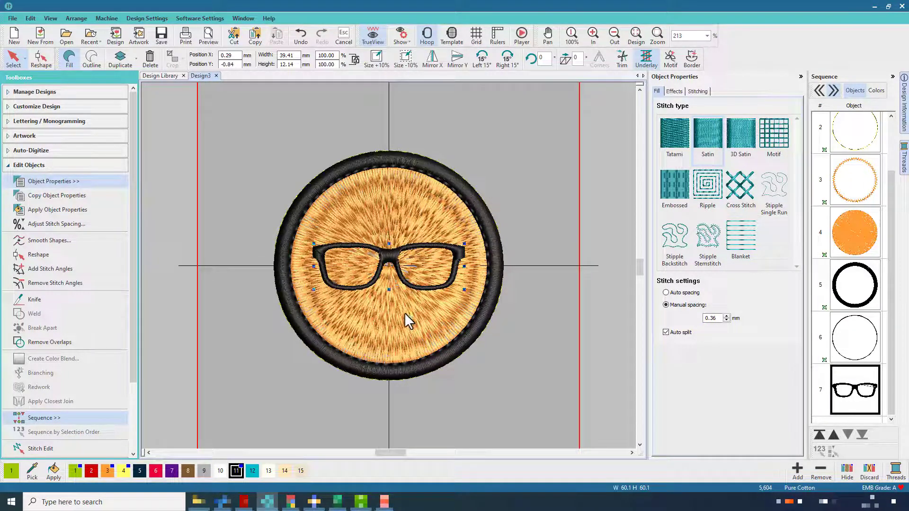
{"action": "left_click", "coordinate": [579, 207]}
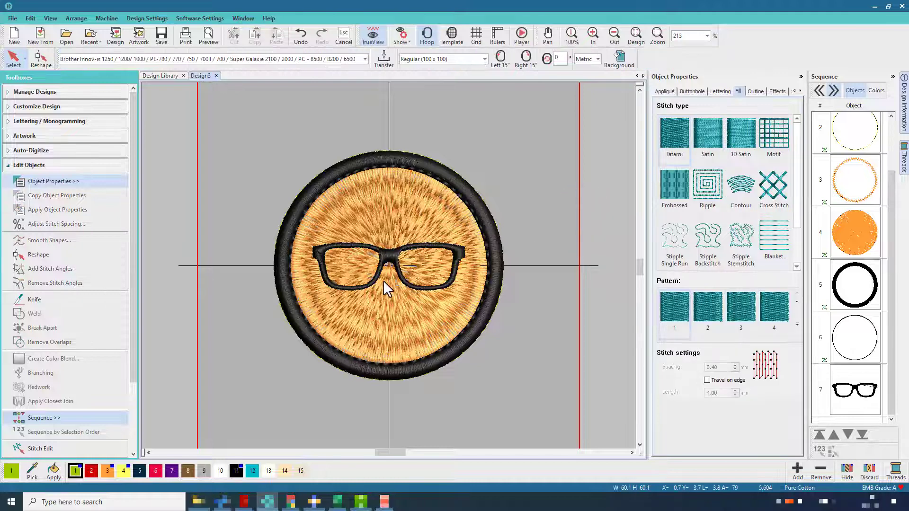
Step: Remove the overlapping stitches underneath the glasses on the patch
{"action": "left_click", "coordinate": [865, 406]}
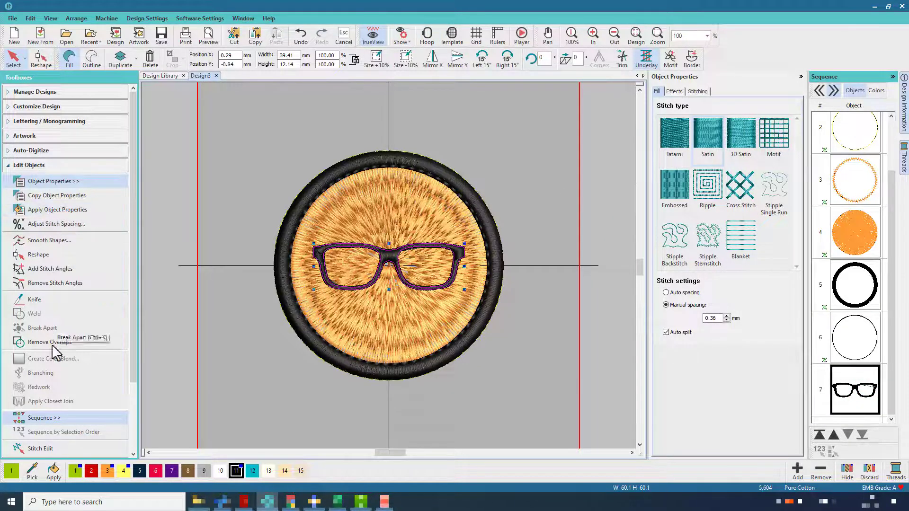
{"action": "left_click", "coordinate": [90, 344]}
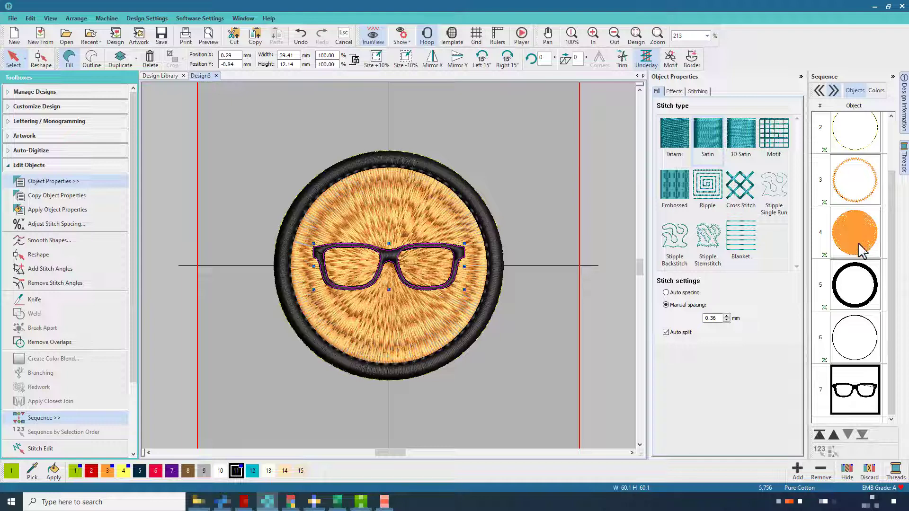
Step: Save the patch design in My Machine Files as the EMB file Merit Patch GC, replacing the existing file
{"action": "left_click", "coordinate": [611, 267]}
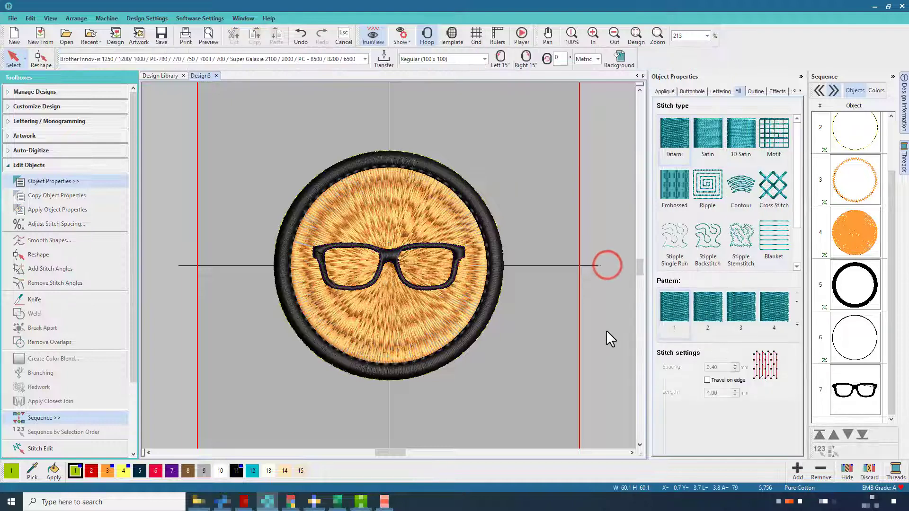
{"action": "left_click", "coordinate": [12, 18]}
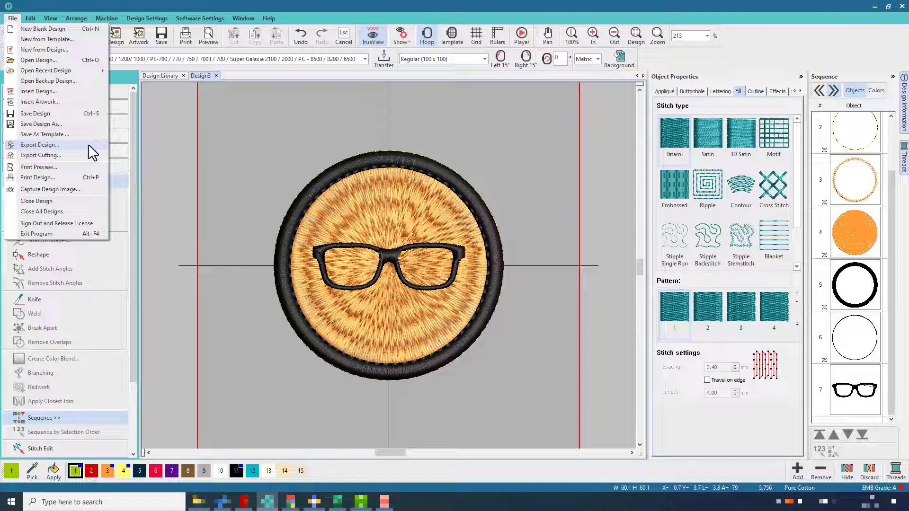
{"action": "left_click", "coordinate": [68, 124]}
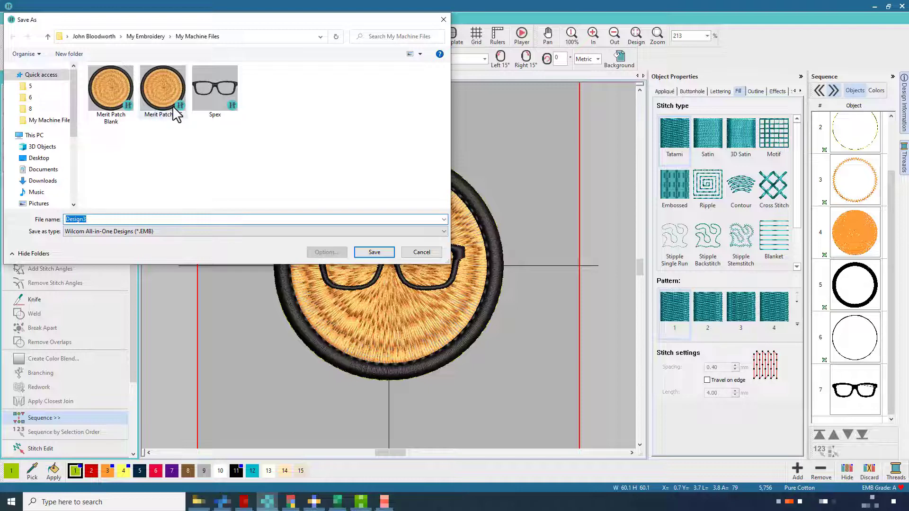
{"action": "left_click", "coordinate": [176, 113]}
{"action": "left_click", "coordinate": [363, 252]}
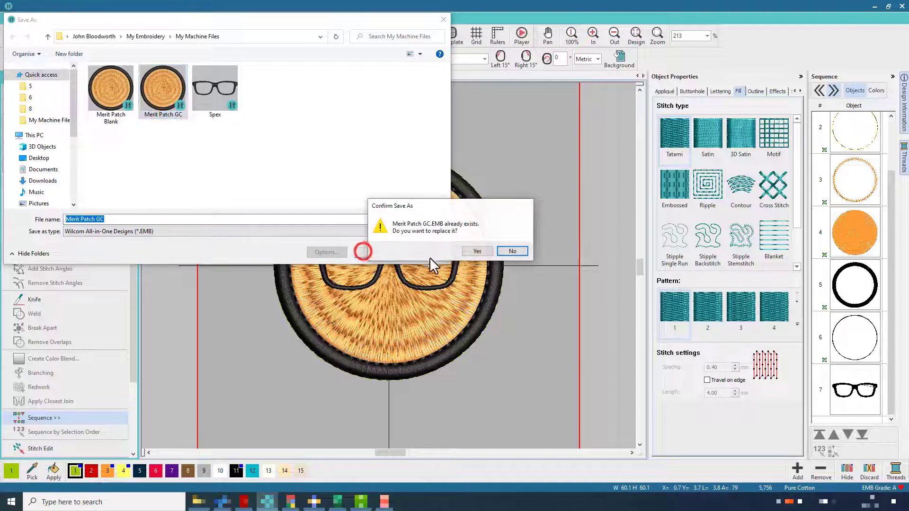
{"action": "left_click", "coordinate": [472, 254]}
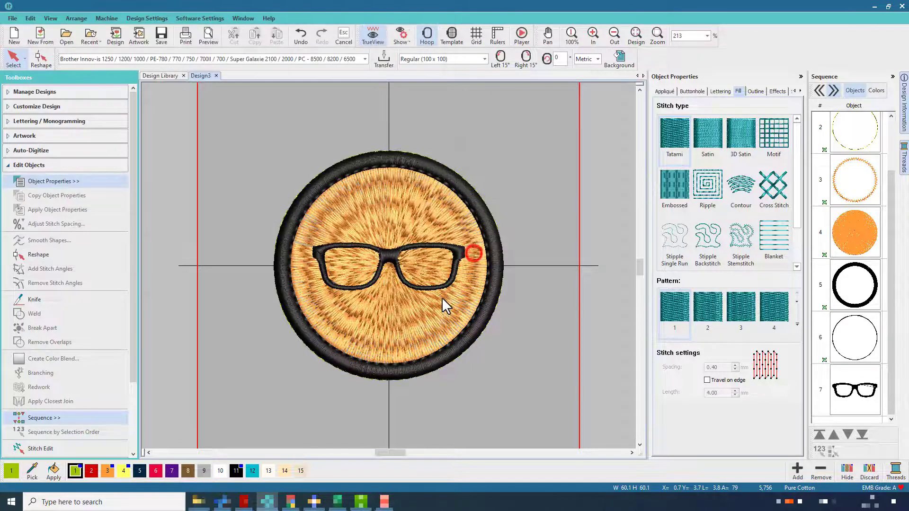
Step: Export the design as the Brother PES machine file Merit Patch GC to the PLUS2 (F:) drive
{"action": "left_click", "coordinate": [12, 18]}
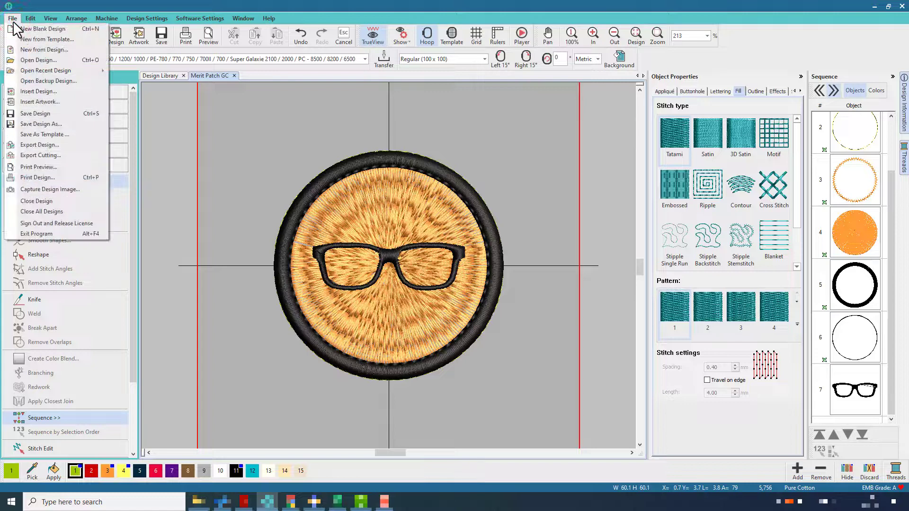
{"action": "left_click", "coordinate": [13, 18]}
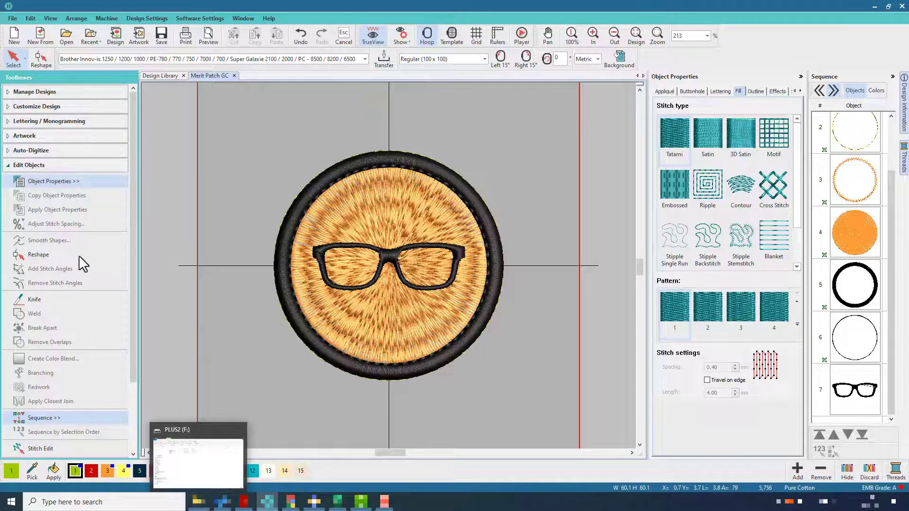
{"action": "left_click", "coordinate": [12, 19]}
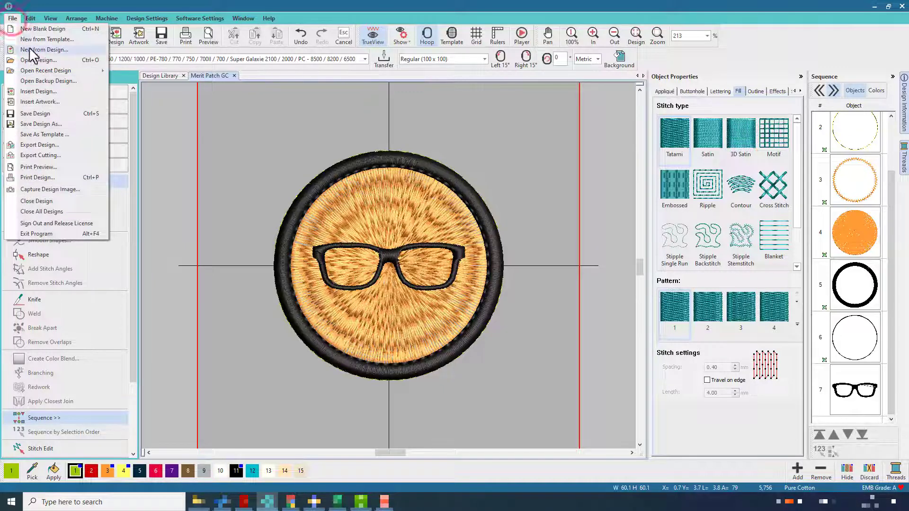
{"action": "left_click", "coordinate": [44, 146]}
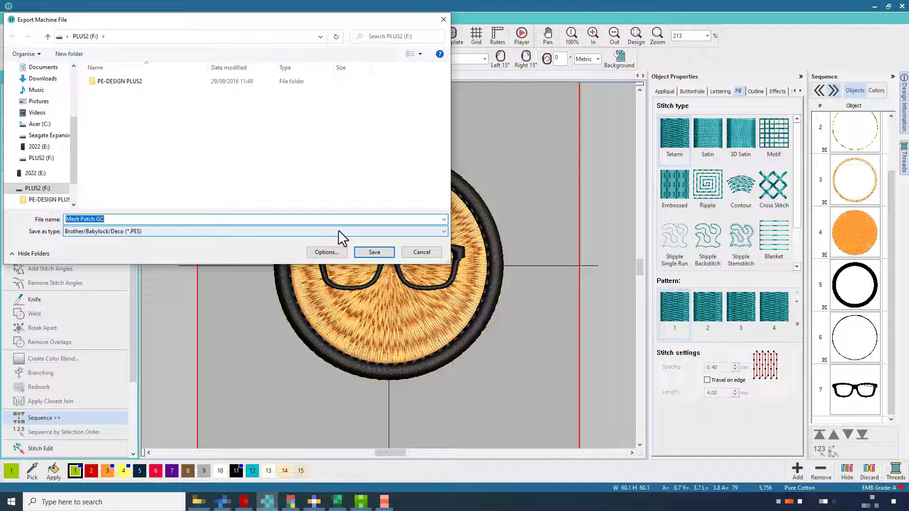
{"action": "left_click", "coordinate": [376, 252]}
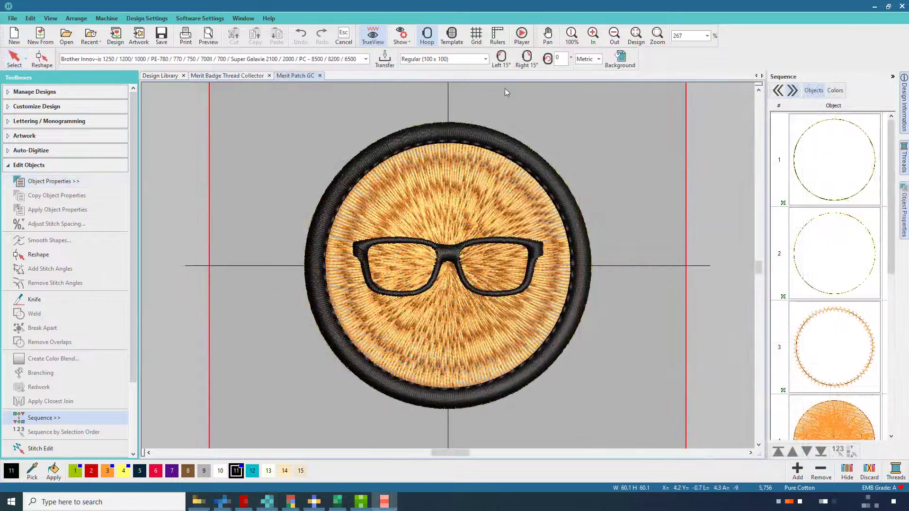
Step: Play the stitch-out simulation of the Merit Patch GC design
{"action": "left_click", "coordinate": [522, 38]}
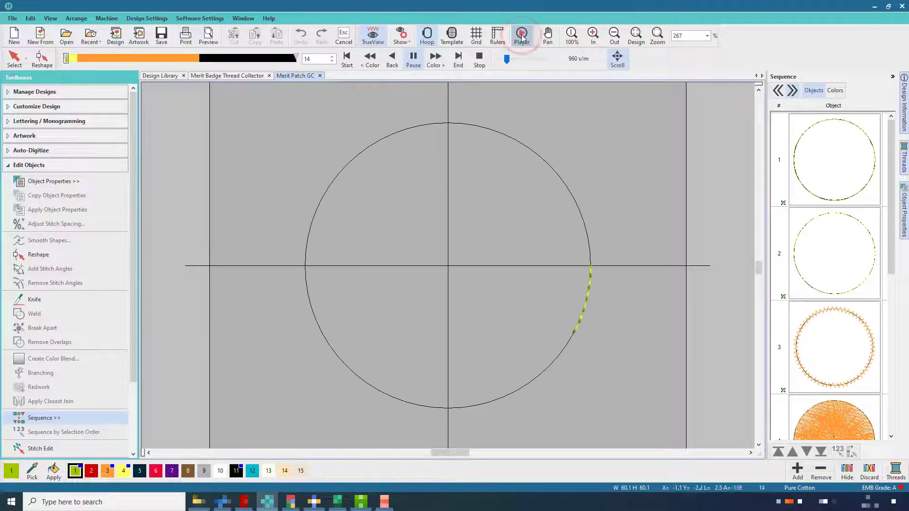